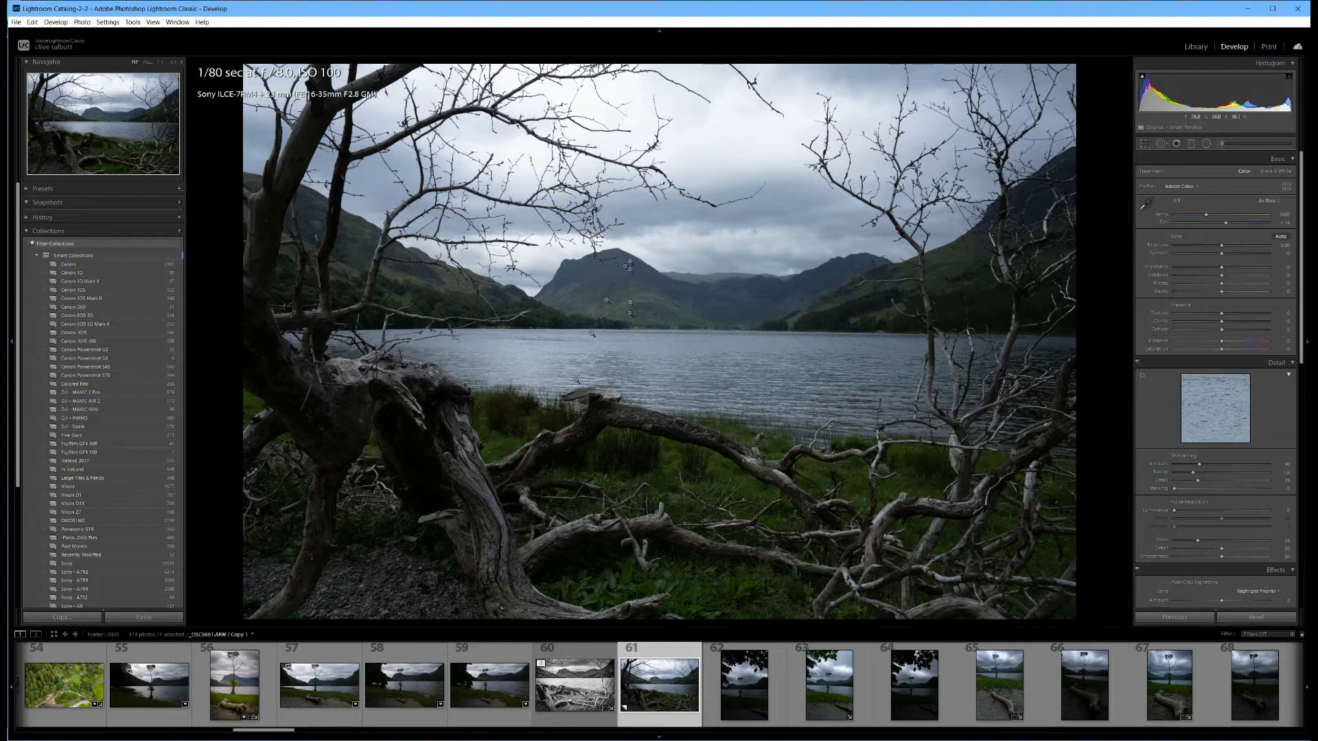
Apply automatic tone correction to the lake photo, then set Highlights to -100 and Blacks to +14.
{"action": "left_click", "coordinate": [1280, 237]}
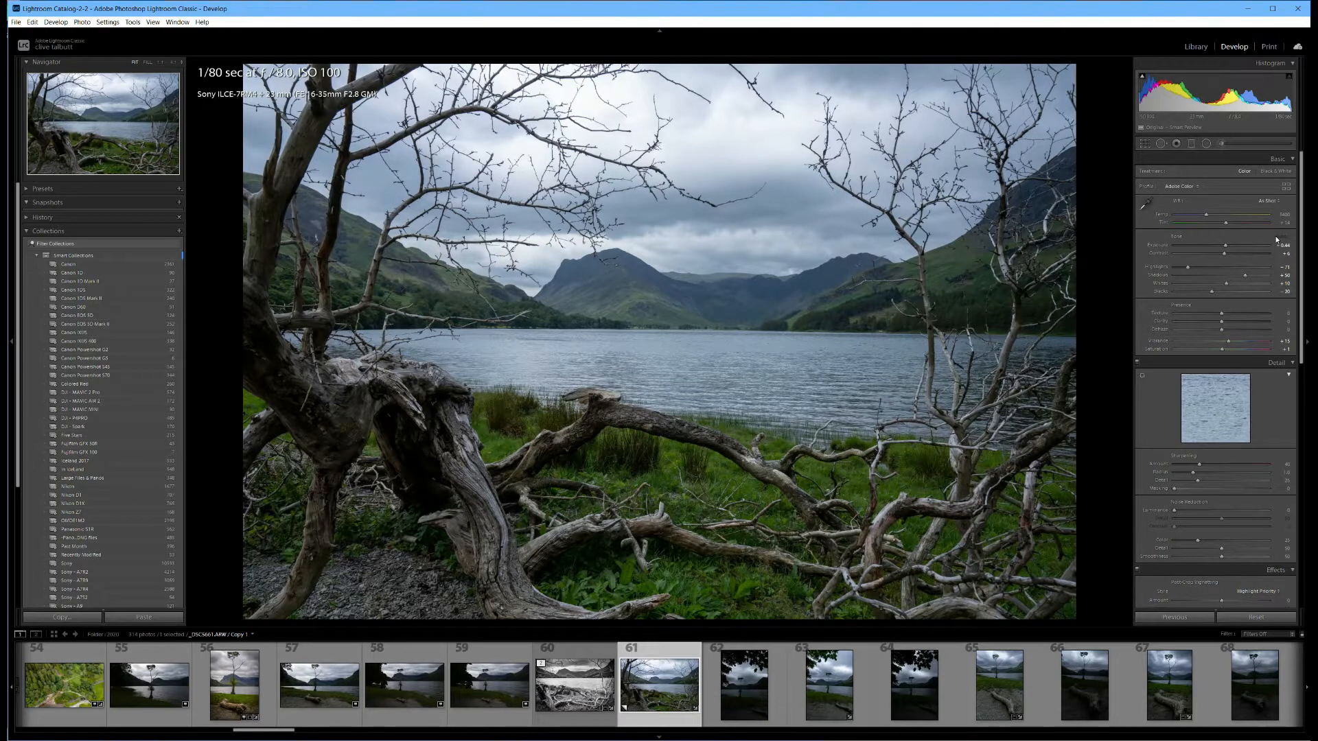
{"action": "left_click_drag", "start_coordinate": [1185, 267], "coordinate": [1169, 267]}
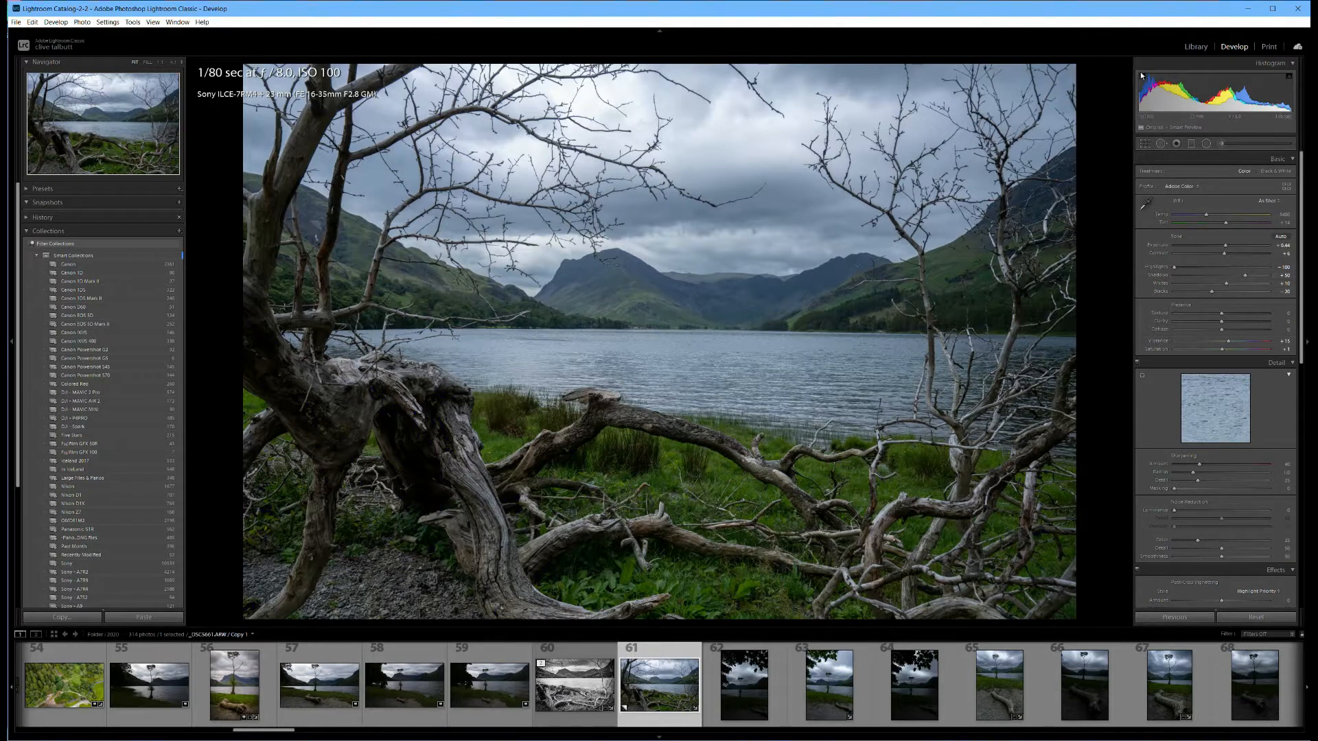
{"action": "mouse_move", "coordinate": [1141, 77]}
{"action": "left_click_drag", "start_coordinate": [1211, 291], "coordinate": [1227, 292]}
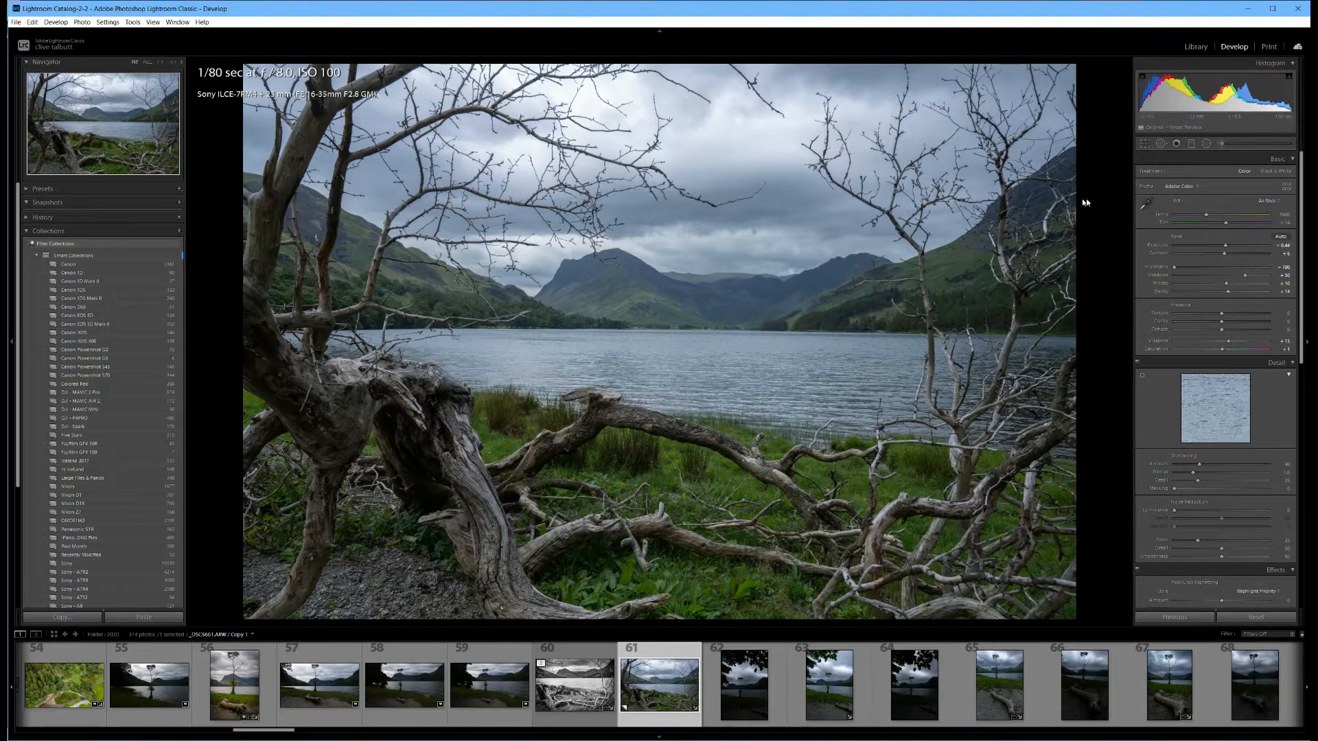
Crop the photo at its original aspect ratio, cutting off the large trunk at the left and trimming the other edges.
{"action": "left_click", "coordinate": [1145, 144]}
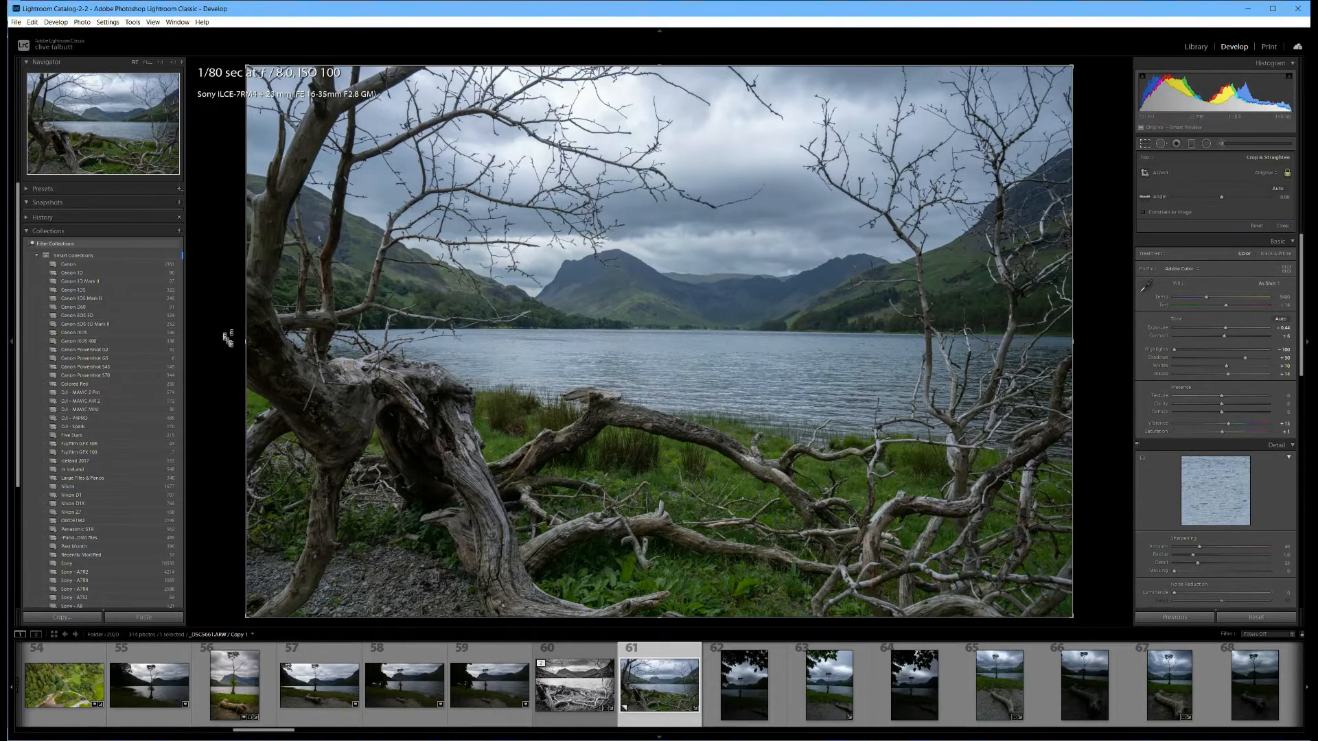
{"action": "left_click_drag", "start_coordinate": [244, 352], "coordinate": [303, 354]}
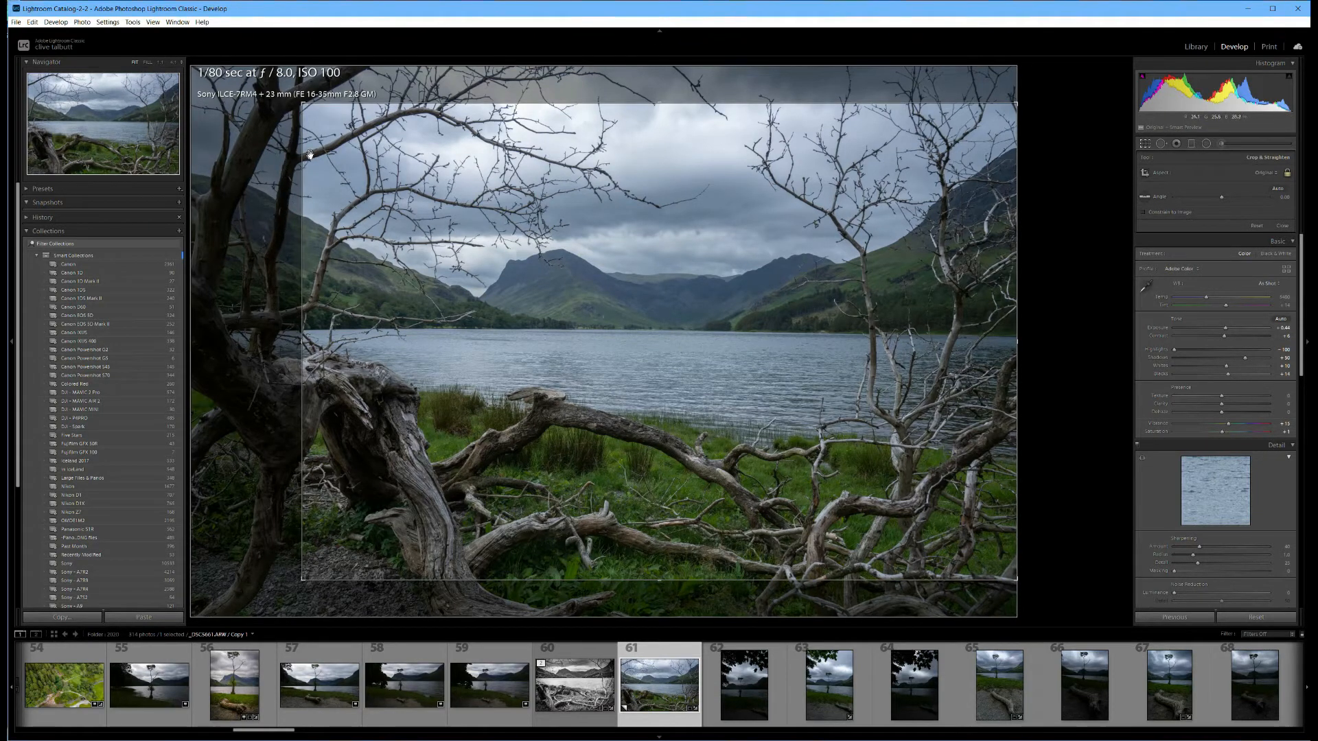
{"action": "left_click_drag", "start_coordinate": [660, 105], "coordinate": [659, 108]}
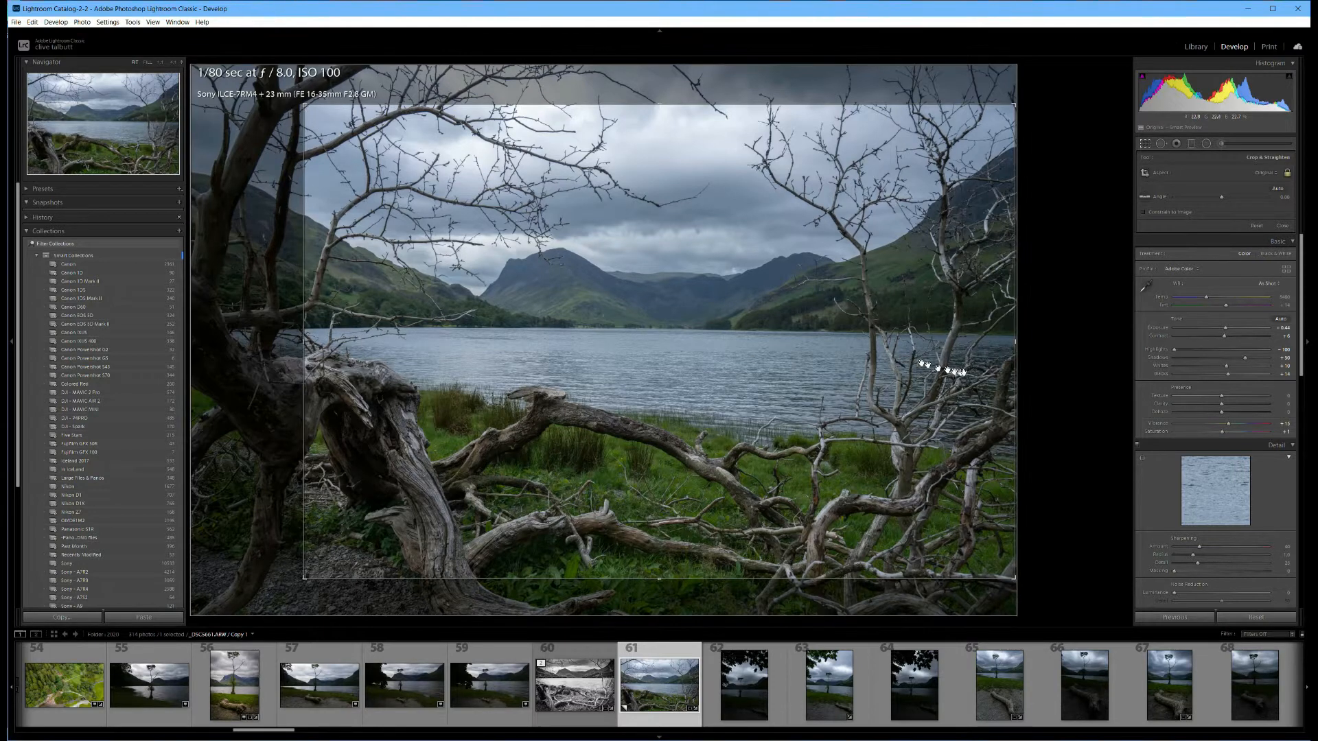
{"action": "left_click_drag", "start_coordinate": [1016, 345], "coordinate": [997, 346]}
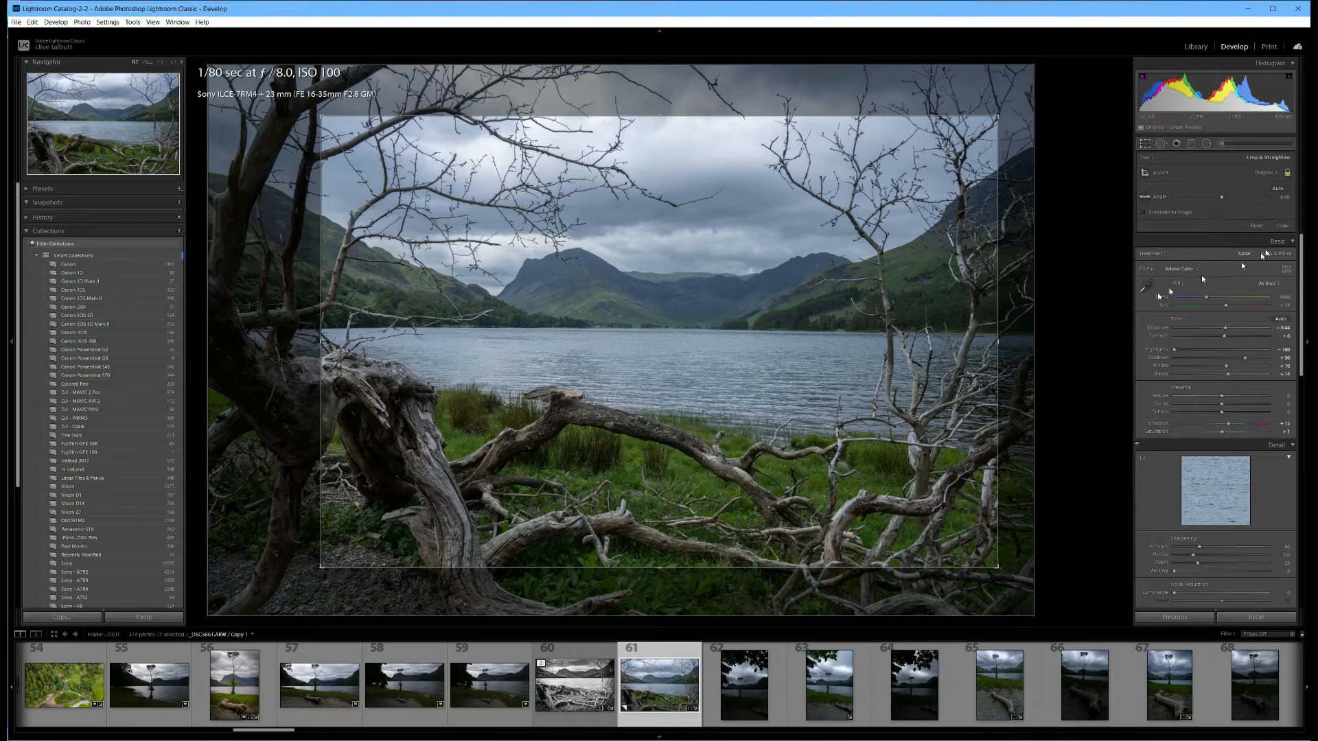
{"action": "key", "text": "Return"}
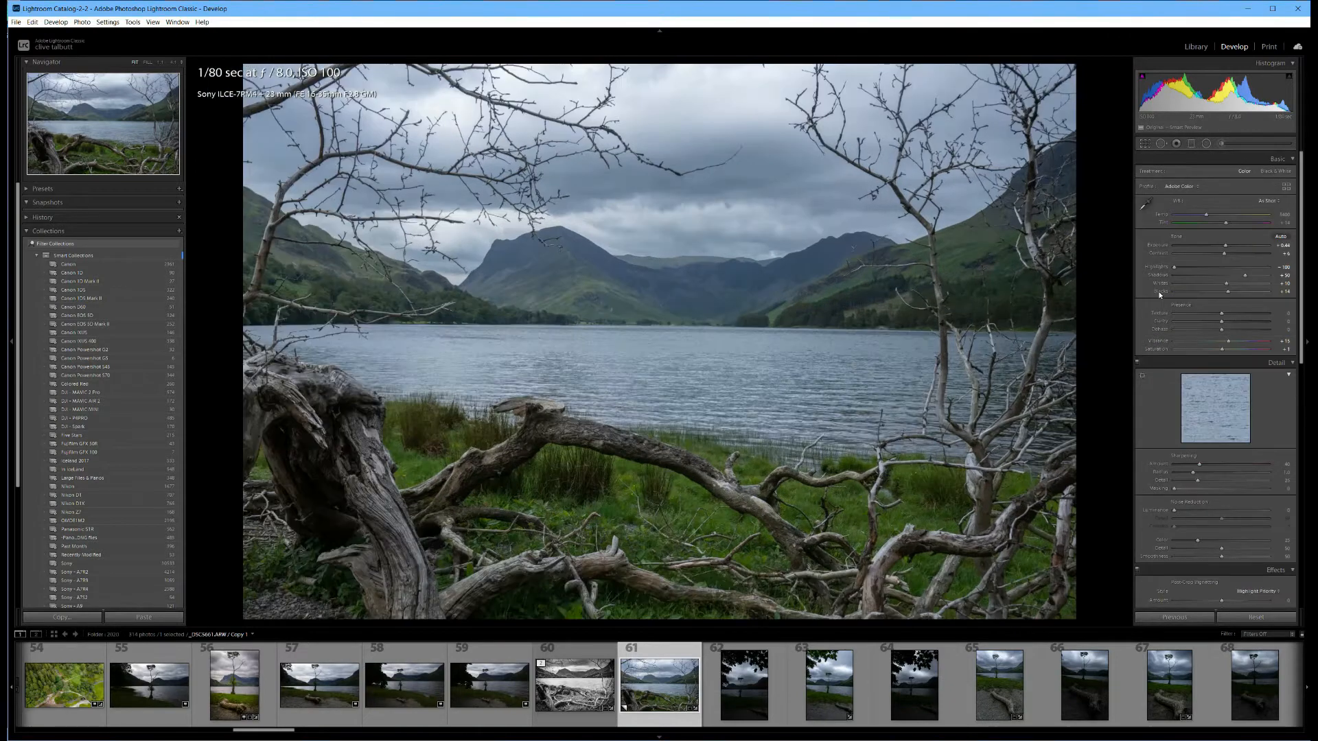
Straighten the cropped photo along the far shoreline of the lake.
{"action": "left_click", "coordinate": [1145, 144]}
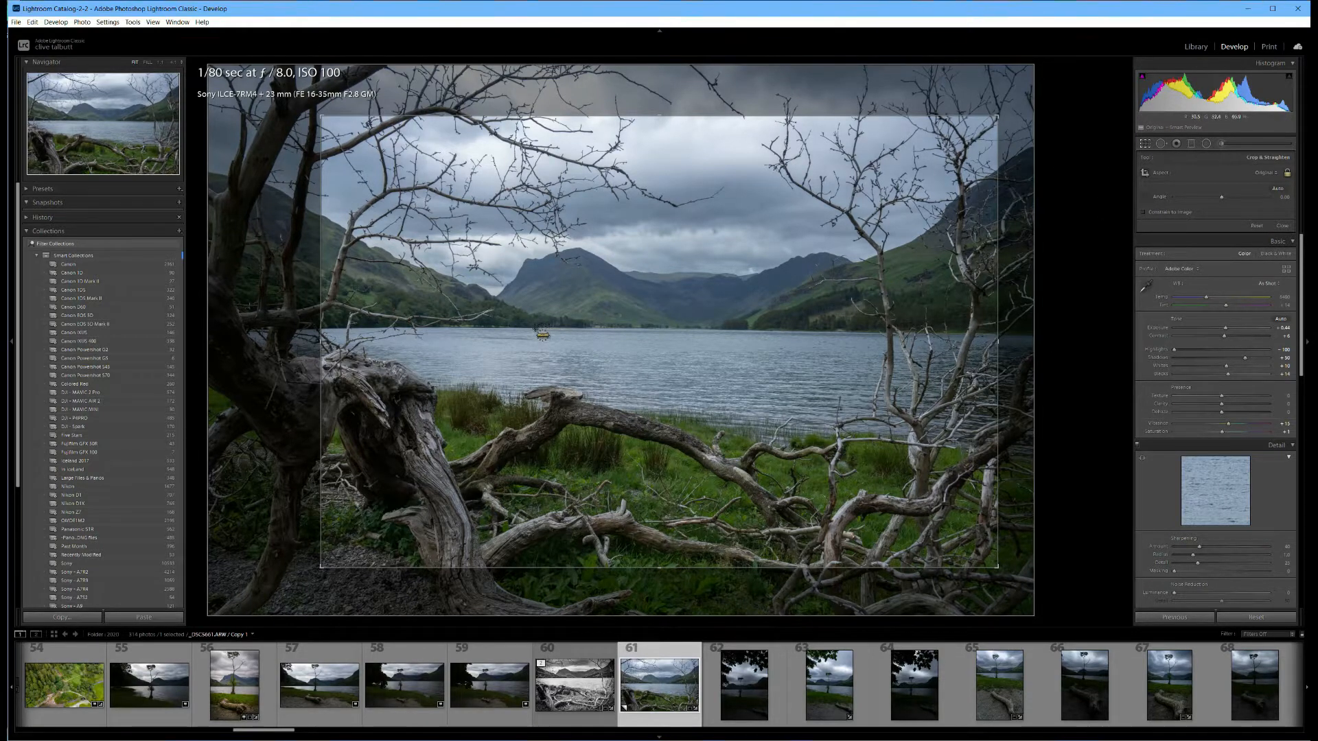
{"action": "left_click_drag", "start_coordinate": [536, 328], "coordinate": [829, 333]}
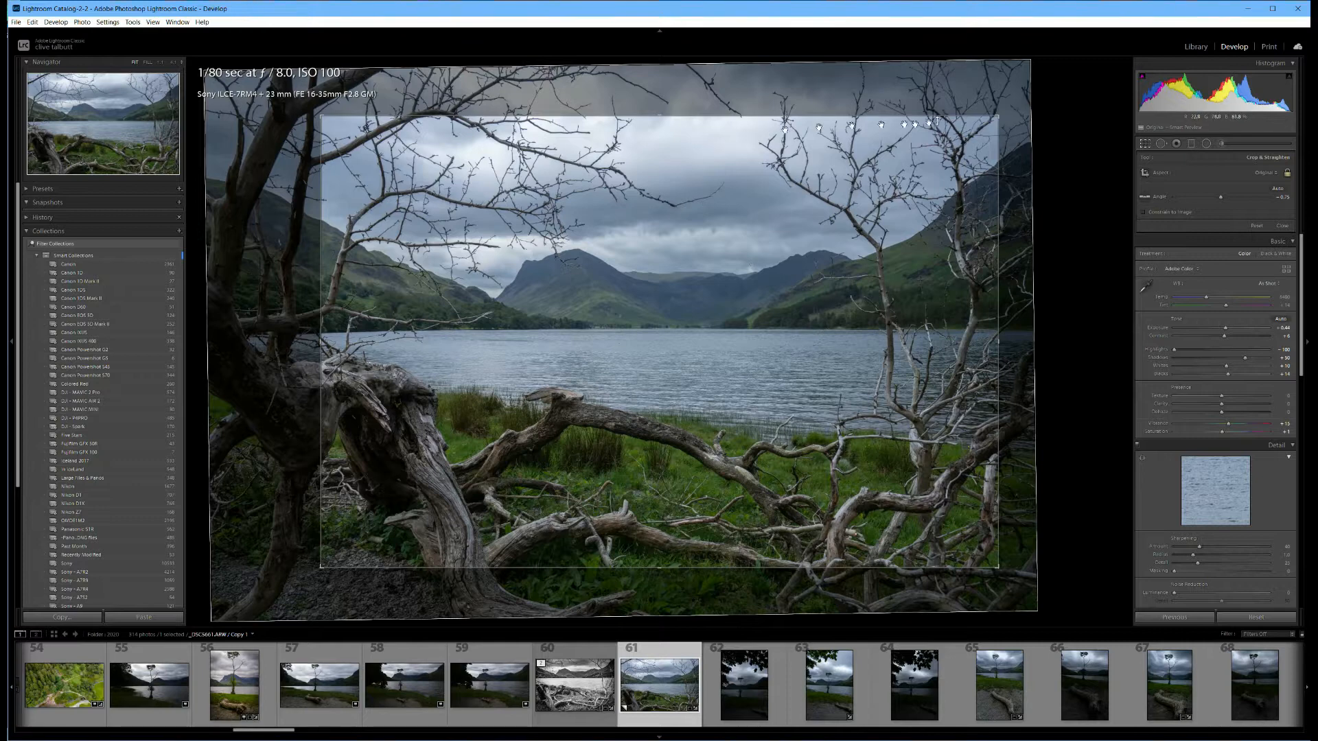
{"action": "key", "text": "Return"}
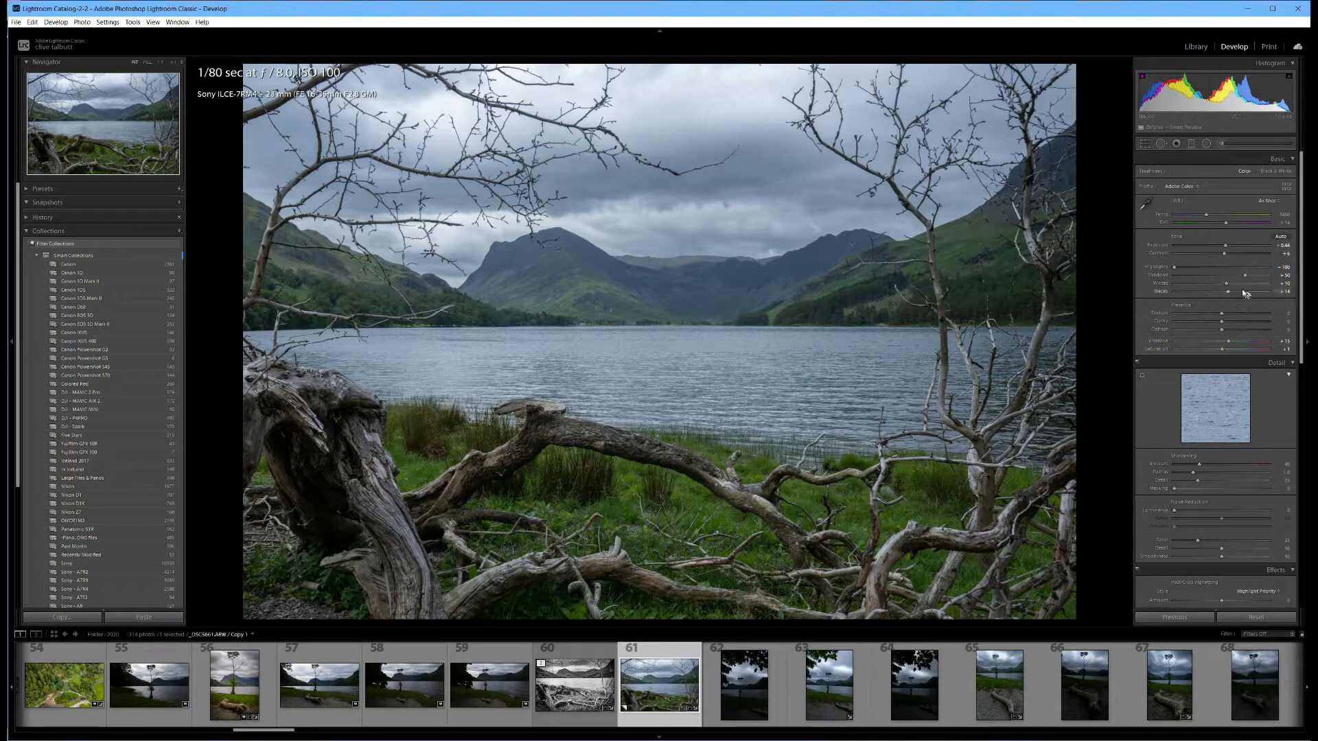
Set Dehaze to +56 and Shadows to +87.
{"action": "left_click_drag", "start_coordinate": [1238, 329], "coordinate": [1247, 329]}
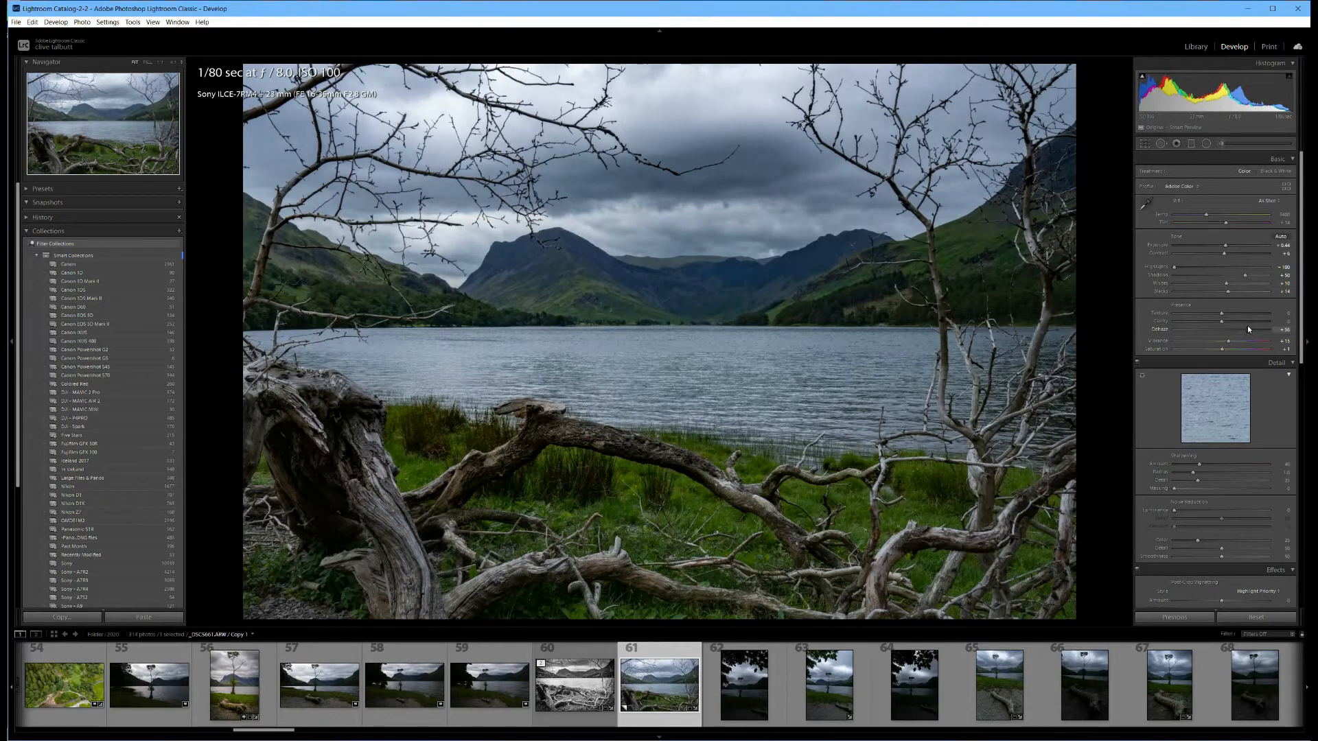
{"action": "left_click", "coordinate": [1264, 276]}
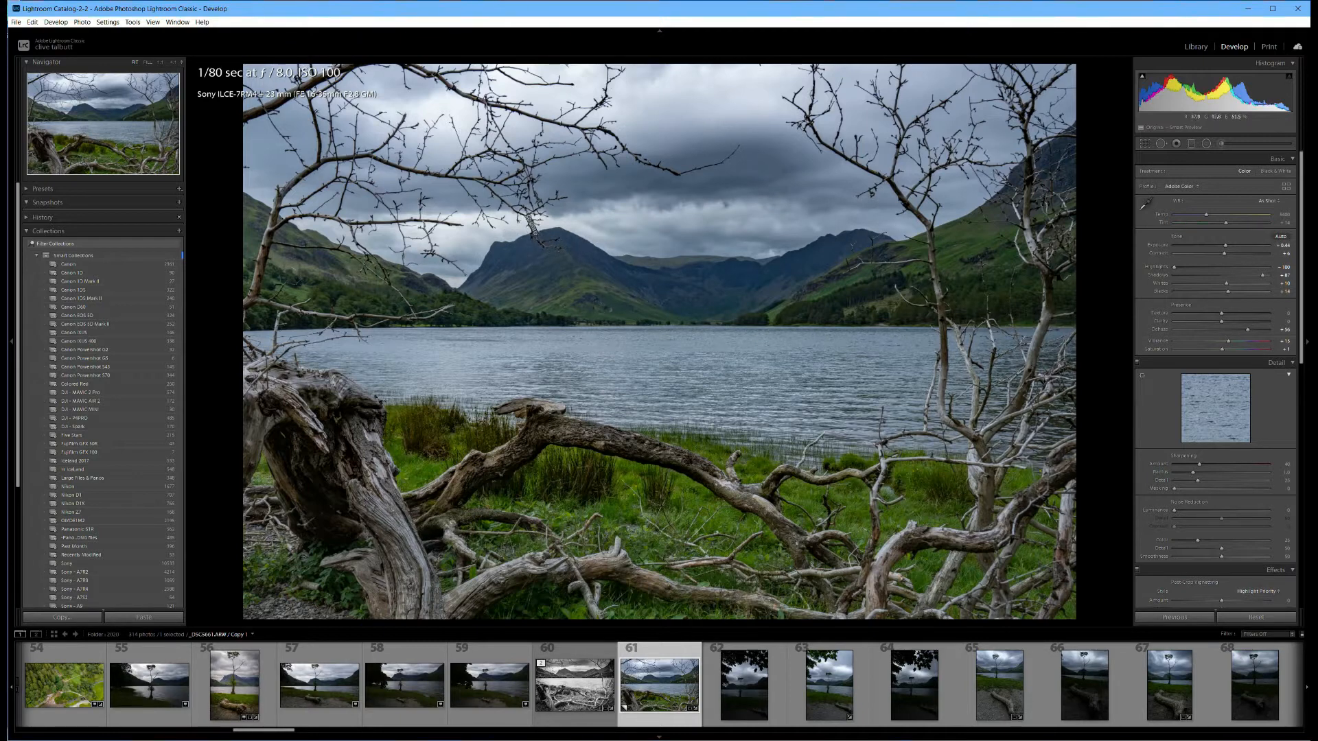
Clone out the twig tips overlapping the central mountain just below its summit with Spot Removal.
{"action": "left_click", "coordinate": [1161, 144]}
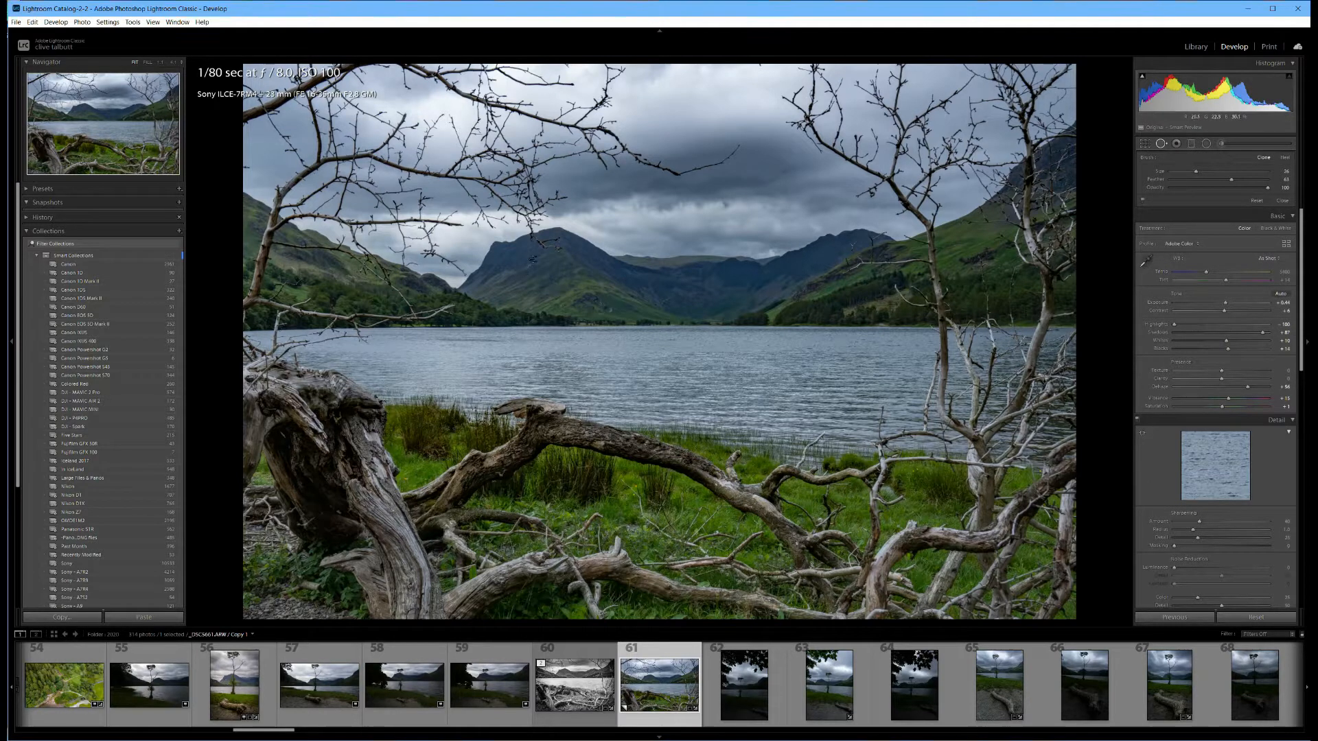
{"action": "scroll", "coordinate": [533, 258], "scroll_direction": "up", "scroll_amount": 3}
{"action": "scroll", "coordinate": [533, 236], "scroll_direction": "down", "scroll_amount": 3}
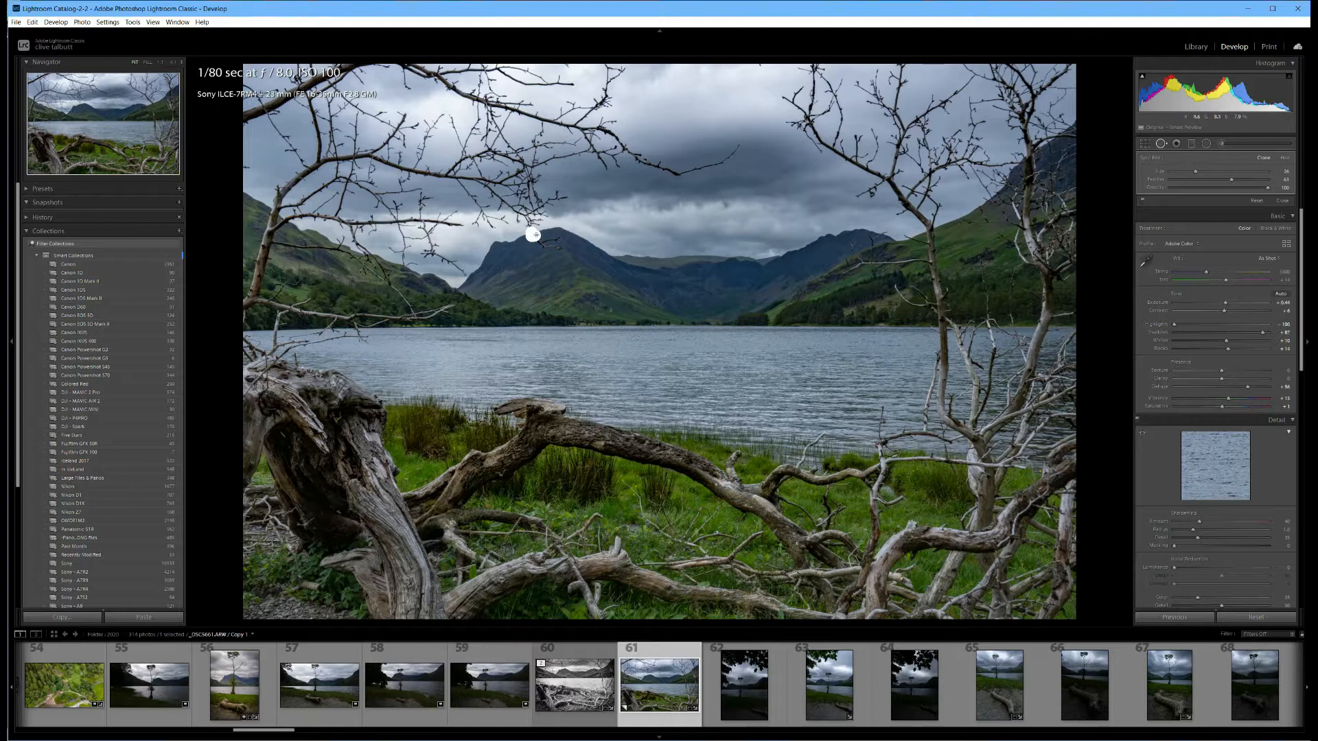
{"action": "left_click_drag", "start_coordinate": [538, 239], "coordinate": [561, 247]}
{"action": "left_click_drag", "start_coordinate": [503, 245], "coordinate": [516, 254]}
{"action": "key", "text": "Delete"}
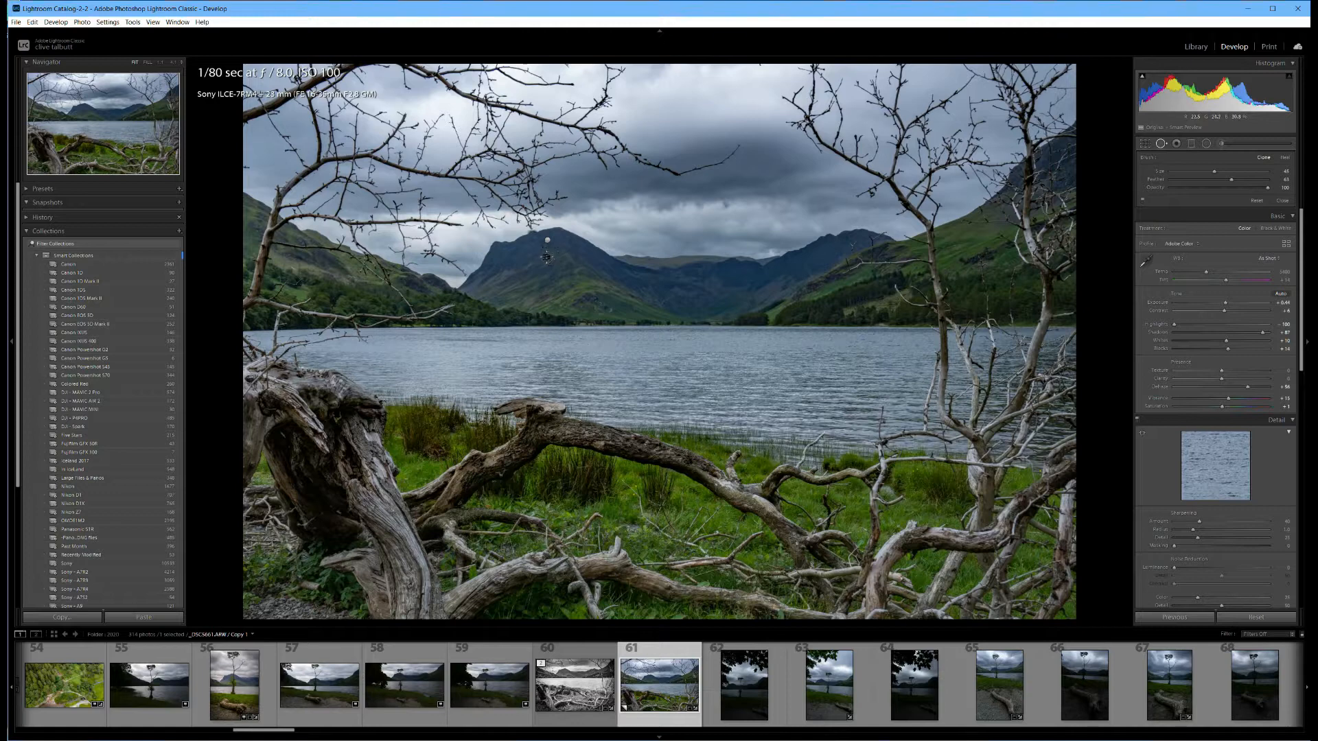
{"action": "key", "text": "ctrl+z"}
Clone out the remaining dark twig fragments on the upper face of the mountain with separate Spot Removal patches.
{"action": "left_click", "coordinate": [1161, 144]}
{"action": "left_click", "coordinate": [508, 218]}
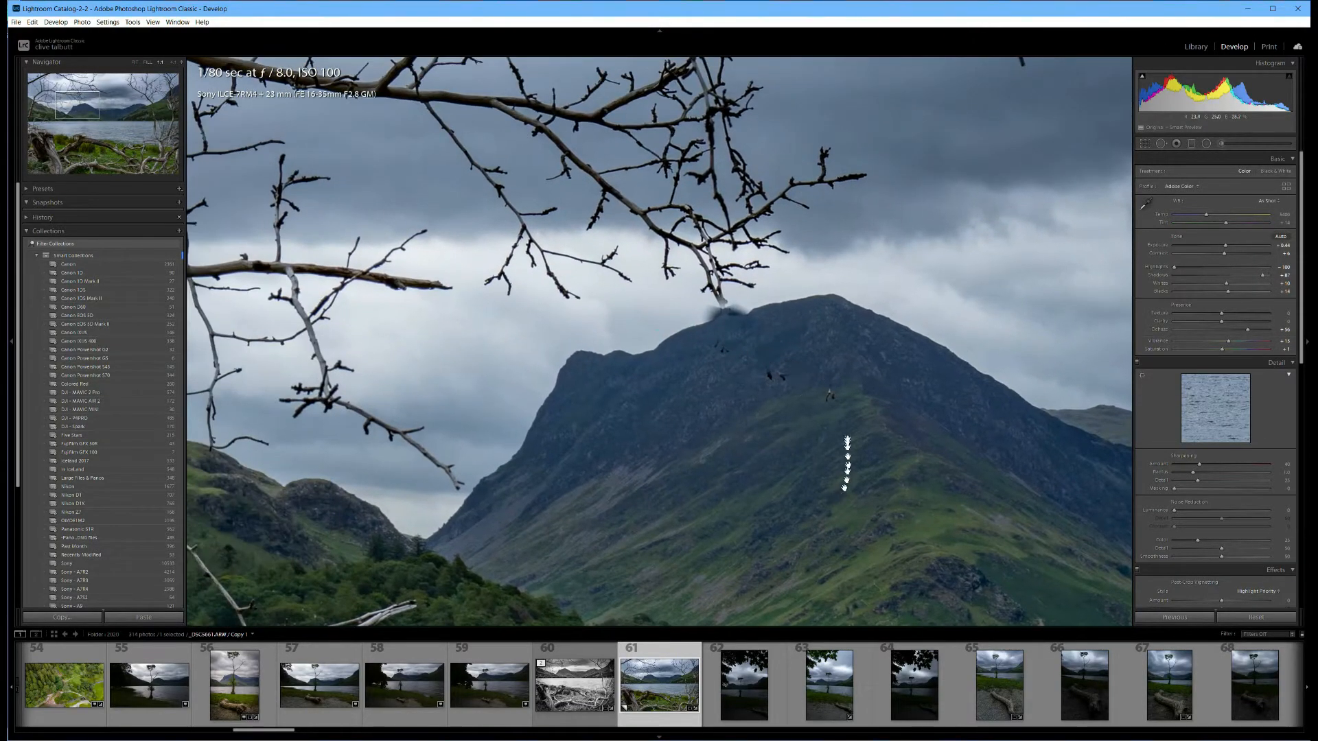
{"action": "left_click", "coordinate": [1160, 144]}
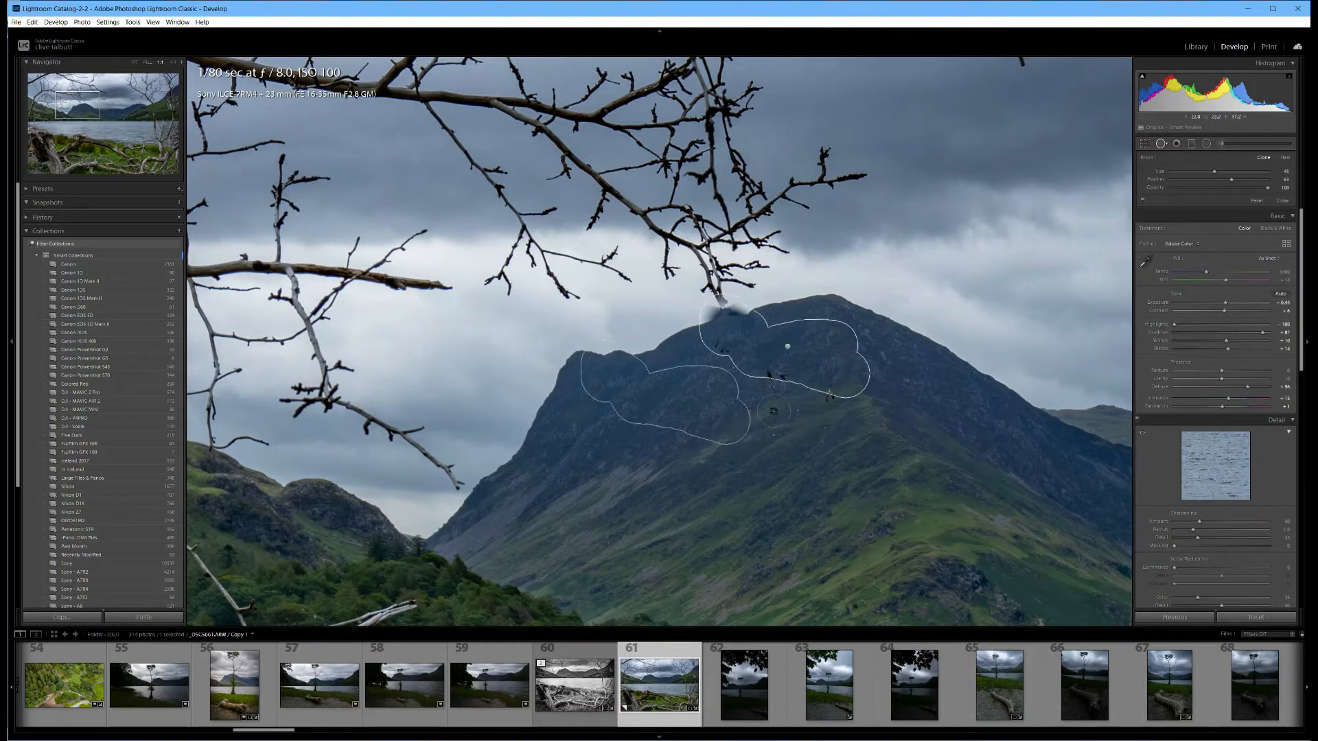
{"action": "left_click_drag", "start_coordinate": [781, 393], "coordinate": [766, 370]}
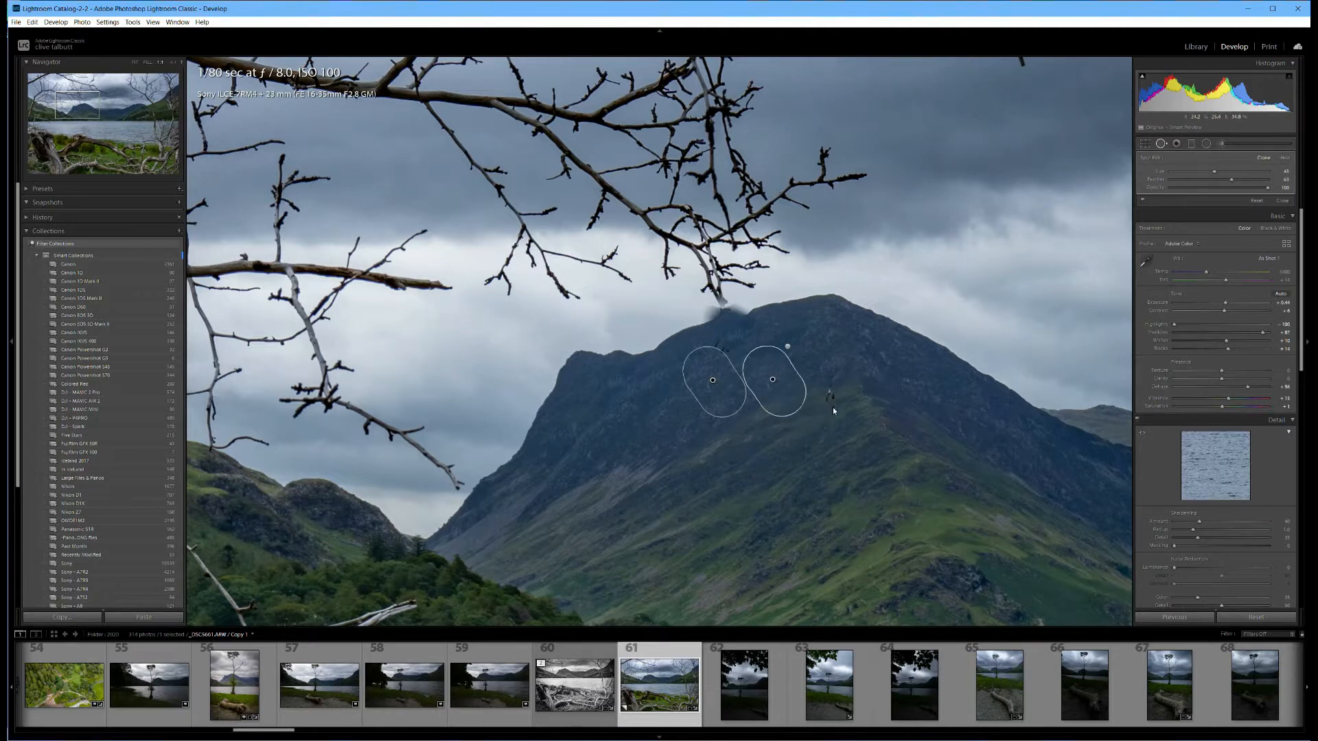
{"action": "mouse_move", "coordinate": [831, 398]}
{"action": "left_mouse_down"}
{"action": "mouse_move", "coordinate": [759, 379]}
{"action": "mouse_move", "coordinate": [726, 349]}
{"action": "left_mouse_up"}
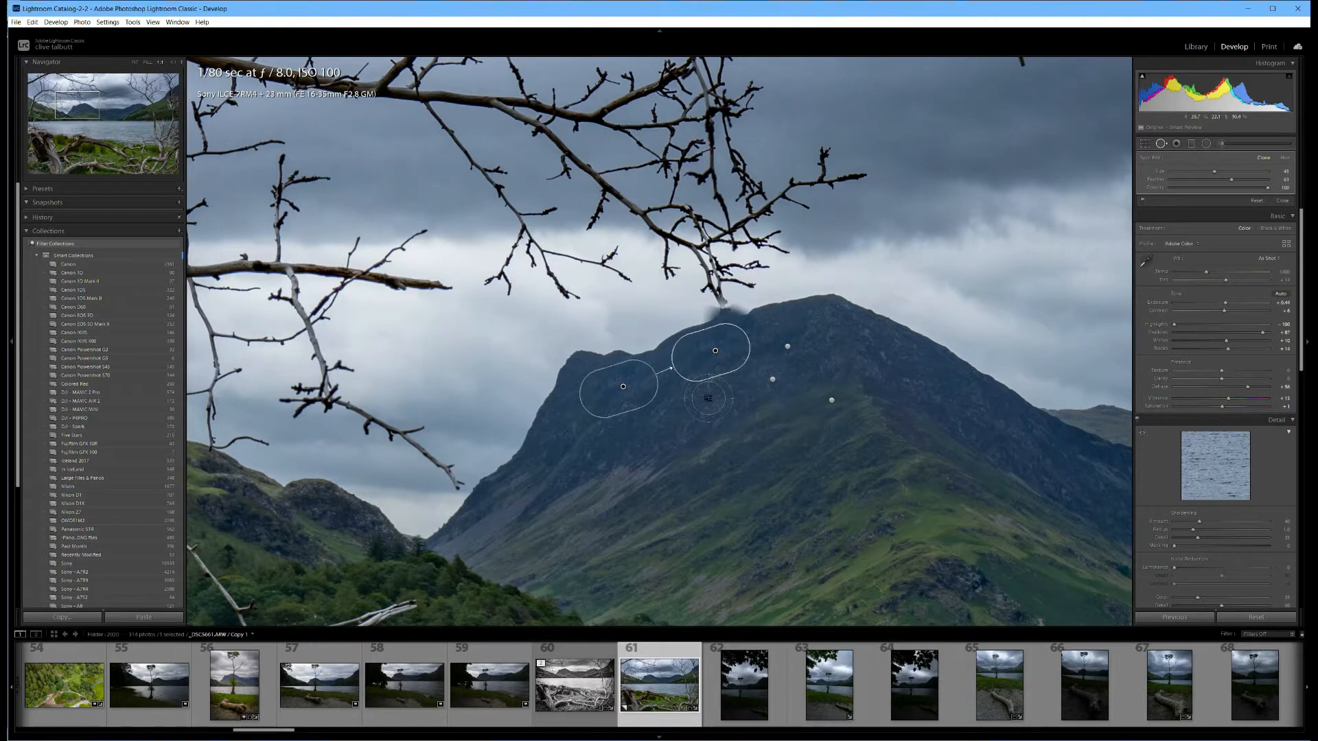
{"action": "key", "text": "q"}
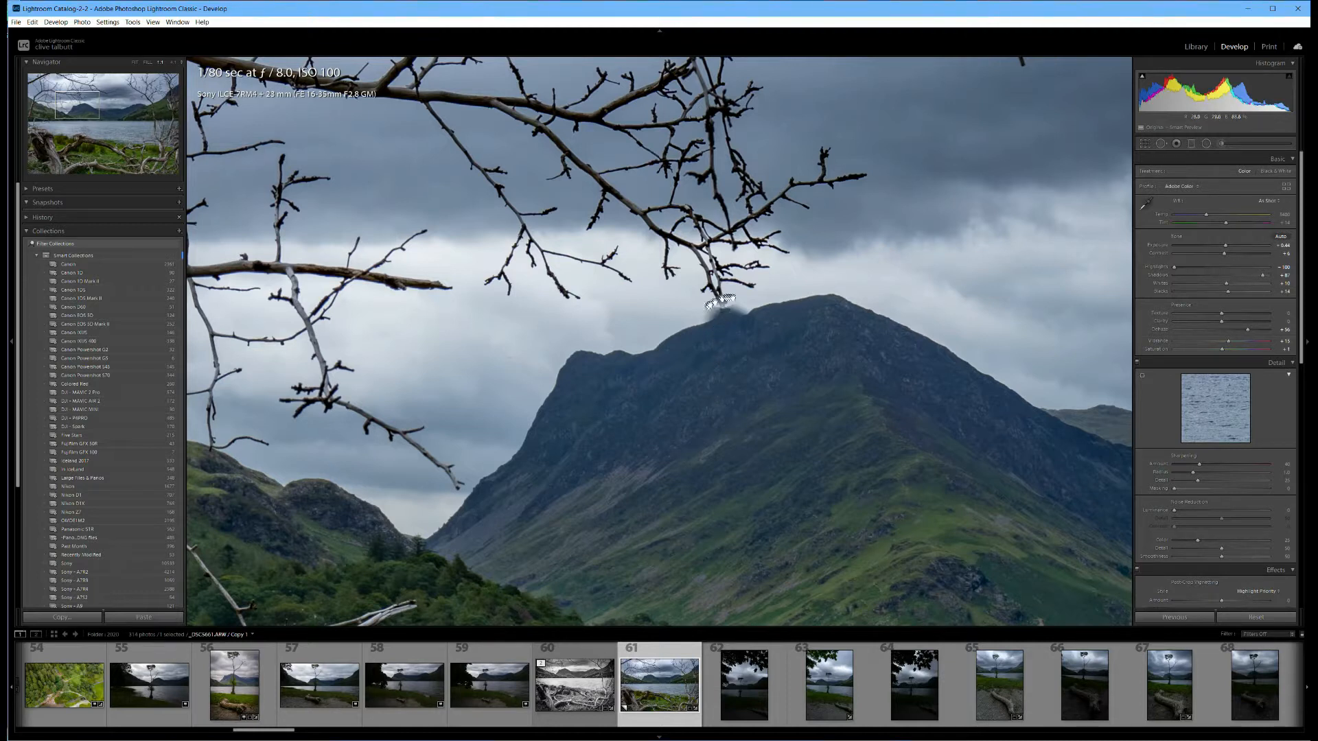
Clone out the twig ends hanging in the sky directly above the blurred part of the ridge.
{"action": "left_click", "coordinate": [1161, 143]}
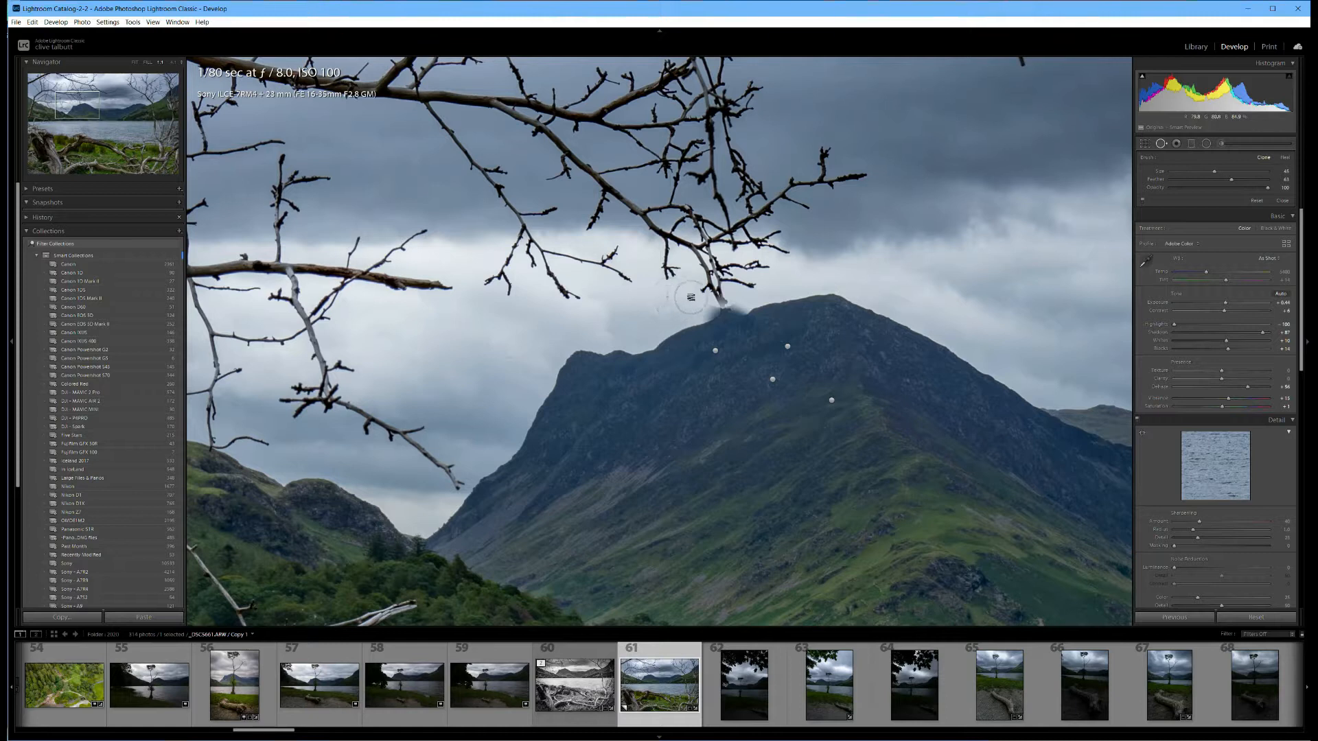
{"action": "scroll", "coordinate": [692, 297], "scroll_direction": "down", "scroll_amount": 5}
{"action": "mouse_move", "coordinate": [704, 268]}
{"action": "left_mouse_down"}
{"action": "mouse_move", "coordinate": [760, 269]}
{"action": "mouse_move", "coordinate": [702, 284]}
{"action": "mouse_move", "coordinate": [736, 286]}
{"action": "left_mouse_up"}
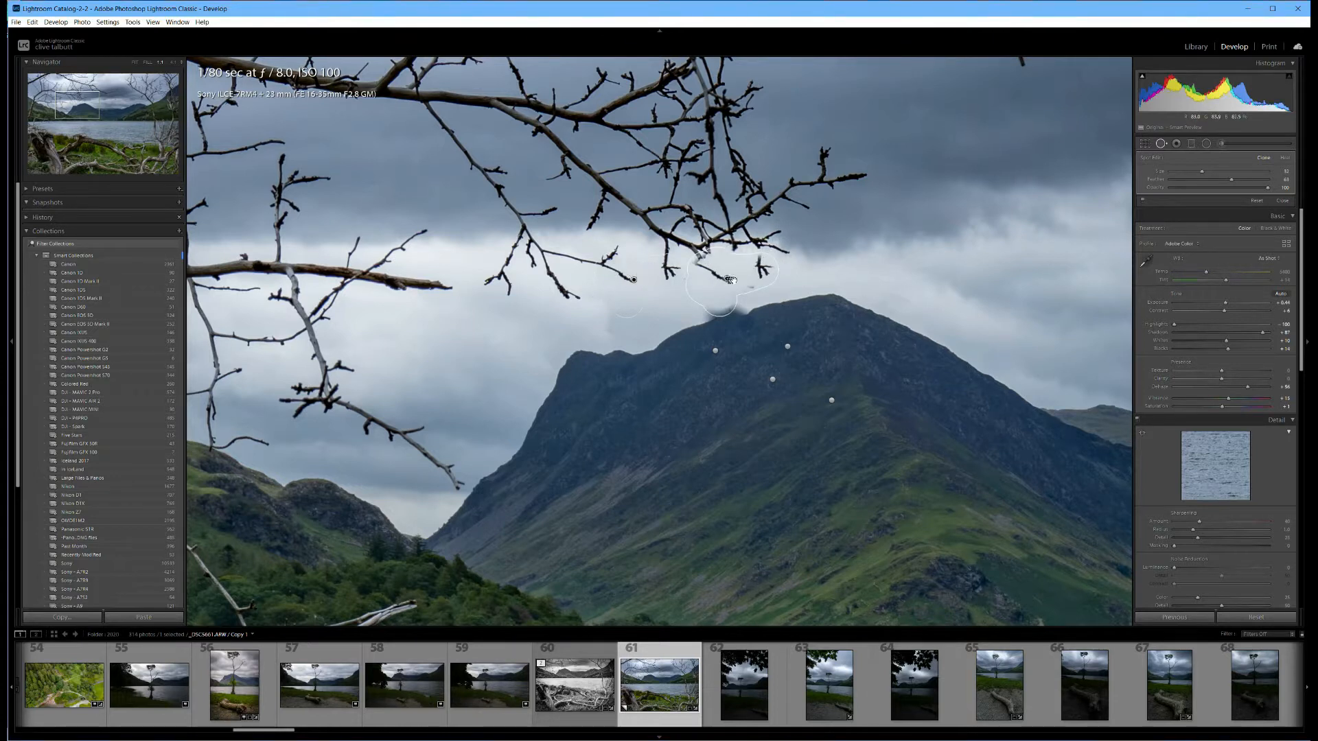
{"action": "left_click", "coordinate": [746, 282]}
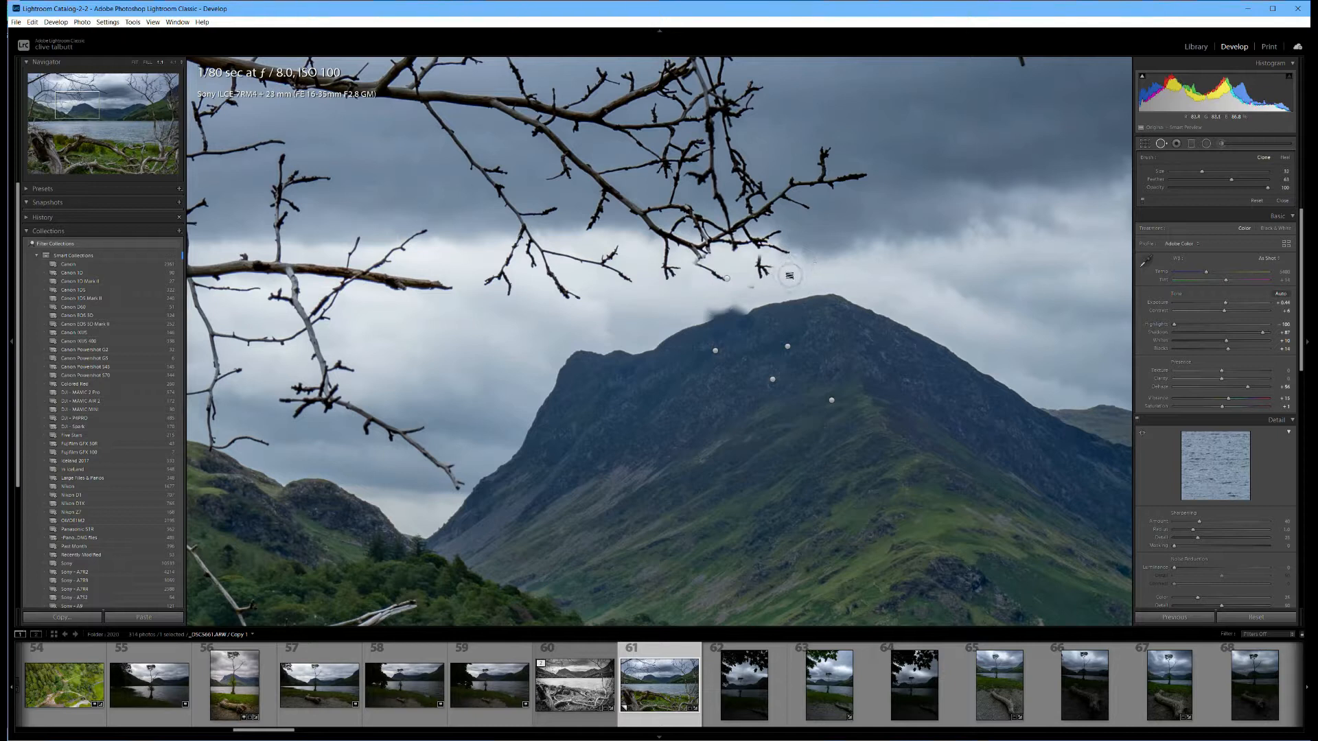
Clone out the remaining twig tip in the bright sky above the ridge and reposition its source to matching cloud.
{"action": "mouse_move", "coordinate": [789, 276]}
{"action": "left_mouse_down"}
{"action": "mouse_move", "coordinate": [755, 268]}
{"action": "mouse_move", "coordinate": [755, 282]}
{"action": "left_mouse_up"}
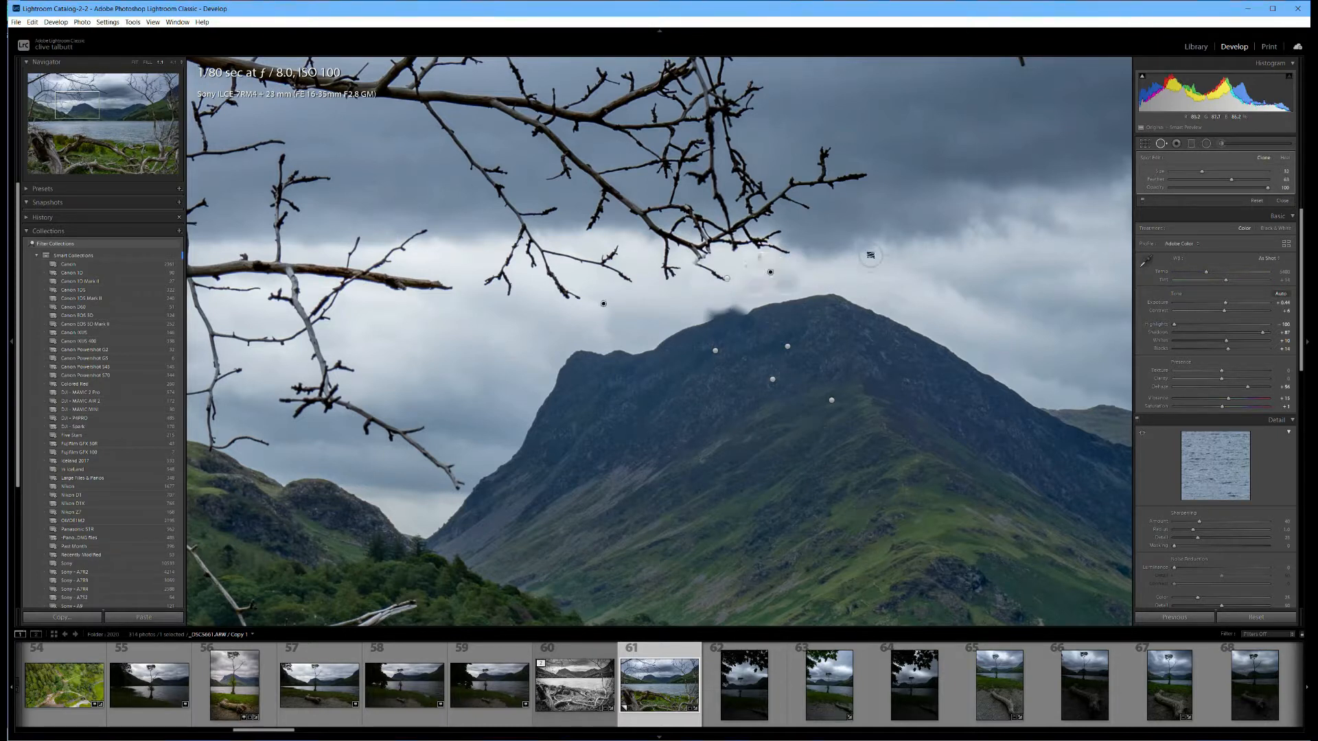
{"action": "mouse_move", "coordinate": [603, 303]}
{"action": "left_mouse_down"}
{"action": "mouse_move", "coordinate": [823, 260]}
{"action": "mouse_move", "coordinate": [862, 279]}
{"action": "mouse_move", "coordinate": [888, 271]}
{"action": "left_mouse_up"}
{"action": "left_click_drag", "start_coordinate": [886, 282], "coordinate": [644, 302]}
{"action": "left_click_drag", "start_coordinate": [659, 299], "coordinate": [664, 295]}
{"action": "key", "text": "Return"}
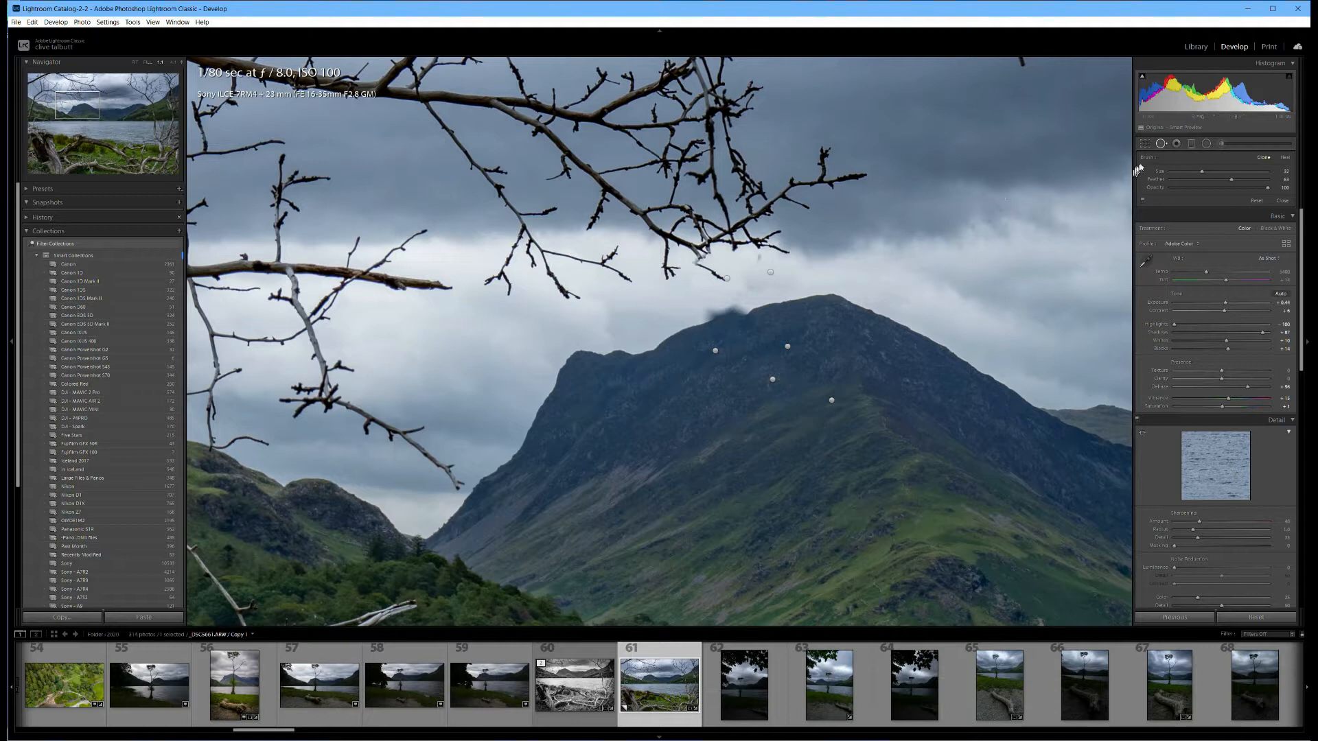
Repair the blurred section of the mountain's skyline using a smaller clone patch sourced from the clean ridge near the summit.
{"action": "scroll", "coordinate": [684, 334], "scroll_direction": "down", "scroll_amount": 3}
{"action": "left_click", "coordinate": [692, 322]}
{"action": "mouse_move", "coordinate": [692, 322]}
{"action": "left_mouse_down"}
{"action": "mouse_move", "coordinate": [743, 311]}
{"action": "mouse_move", "coordinate": [694, 325]}
{"action": "left_mouse_up"}
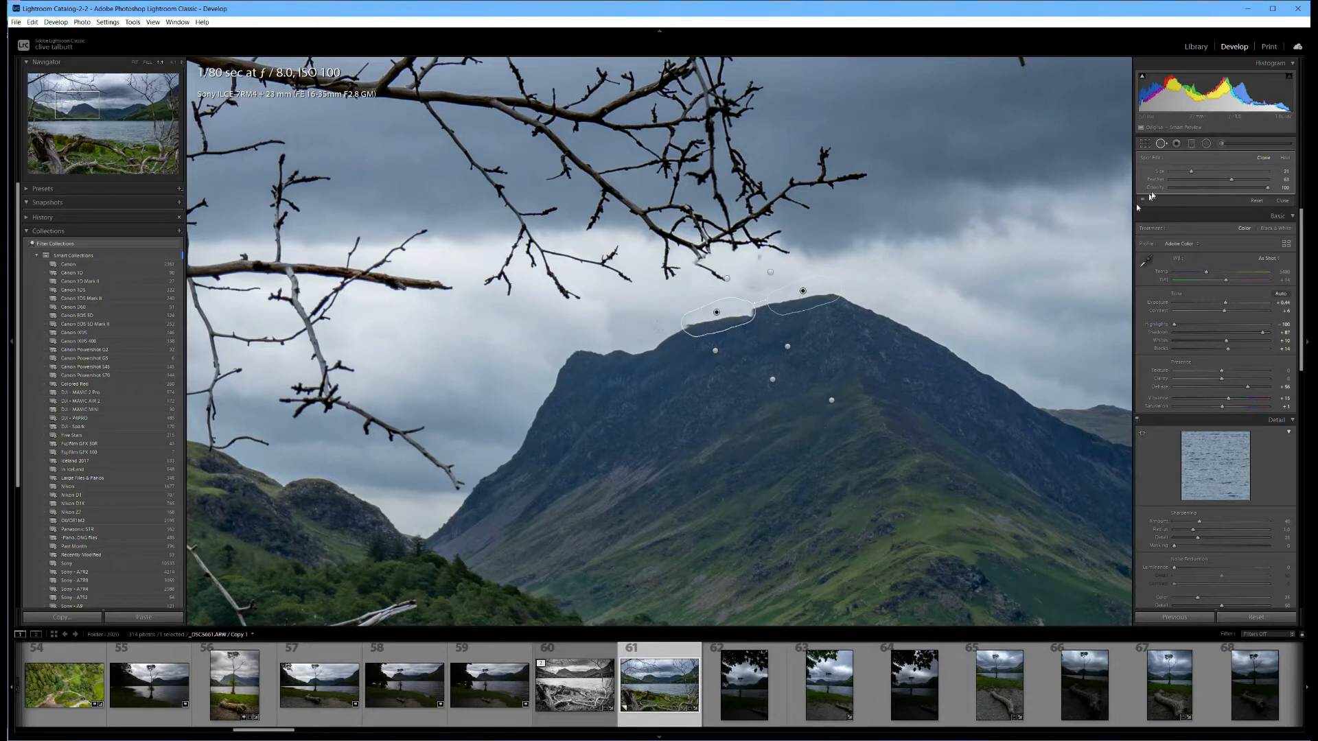
{"action": "left_click", "coordinate": [1161, 144]}
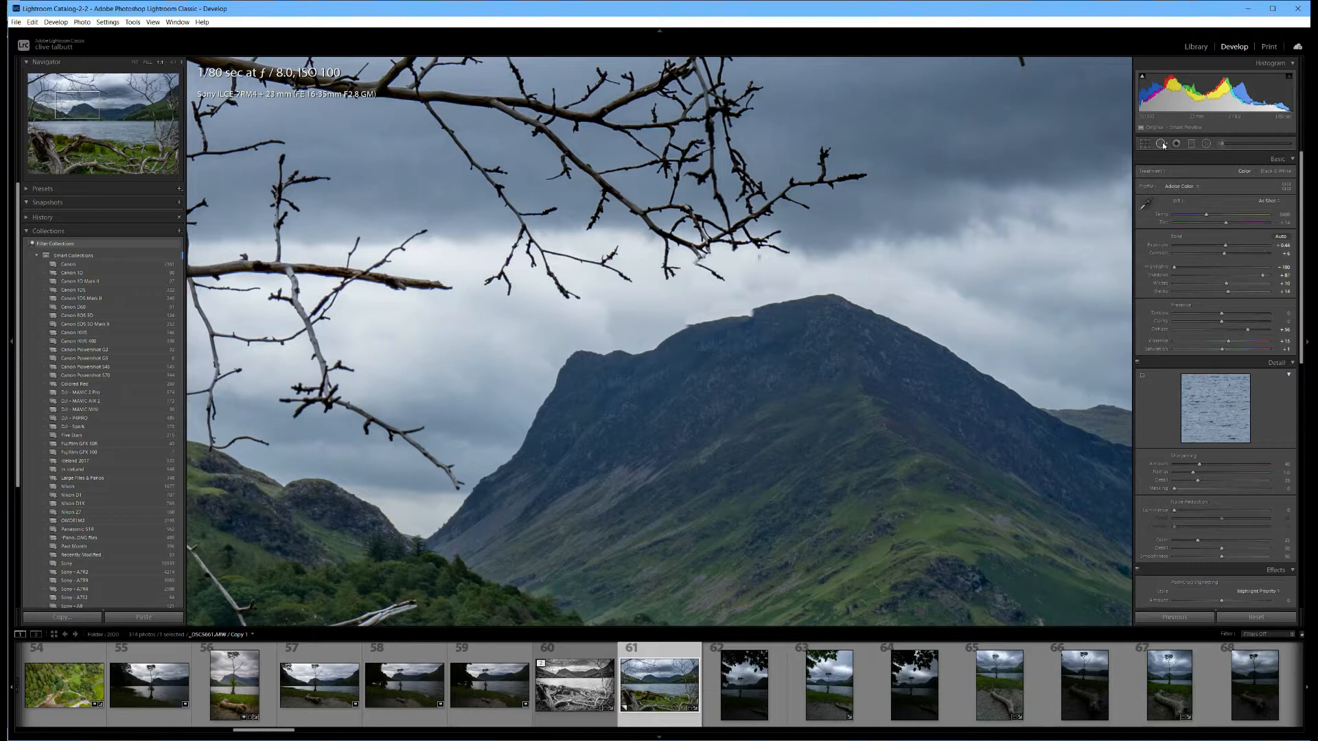
Try to smooth the rough edge left of the repaired ridge section with a small clone patch from the nearby skyline.
{"action": "left_click", "coordinate": [1163, 142]}
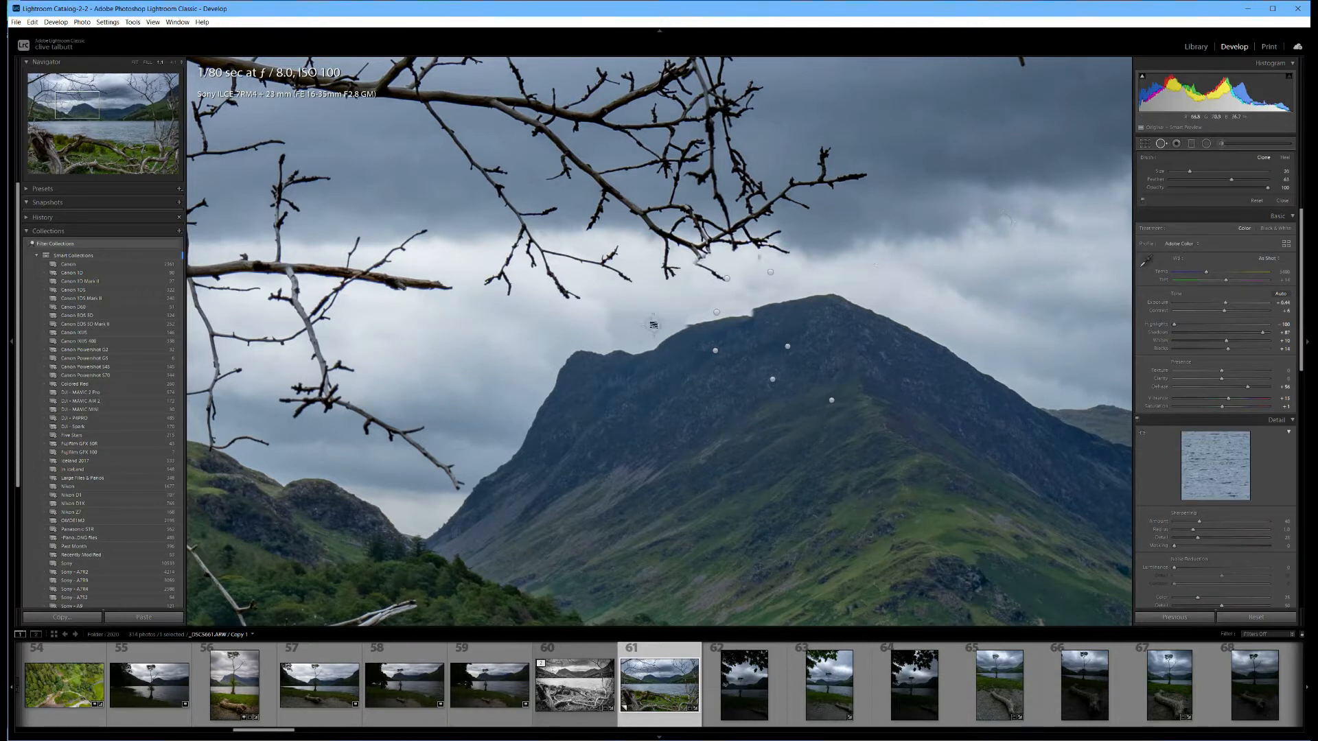
{"action": "left_click_drag", "start_coordinate": [675, 326], "coordinate": [697, 323]}
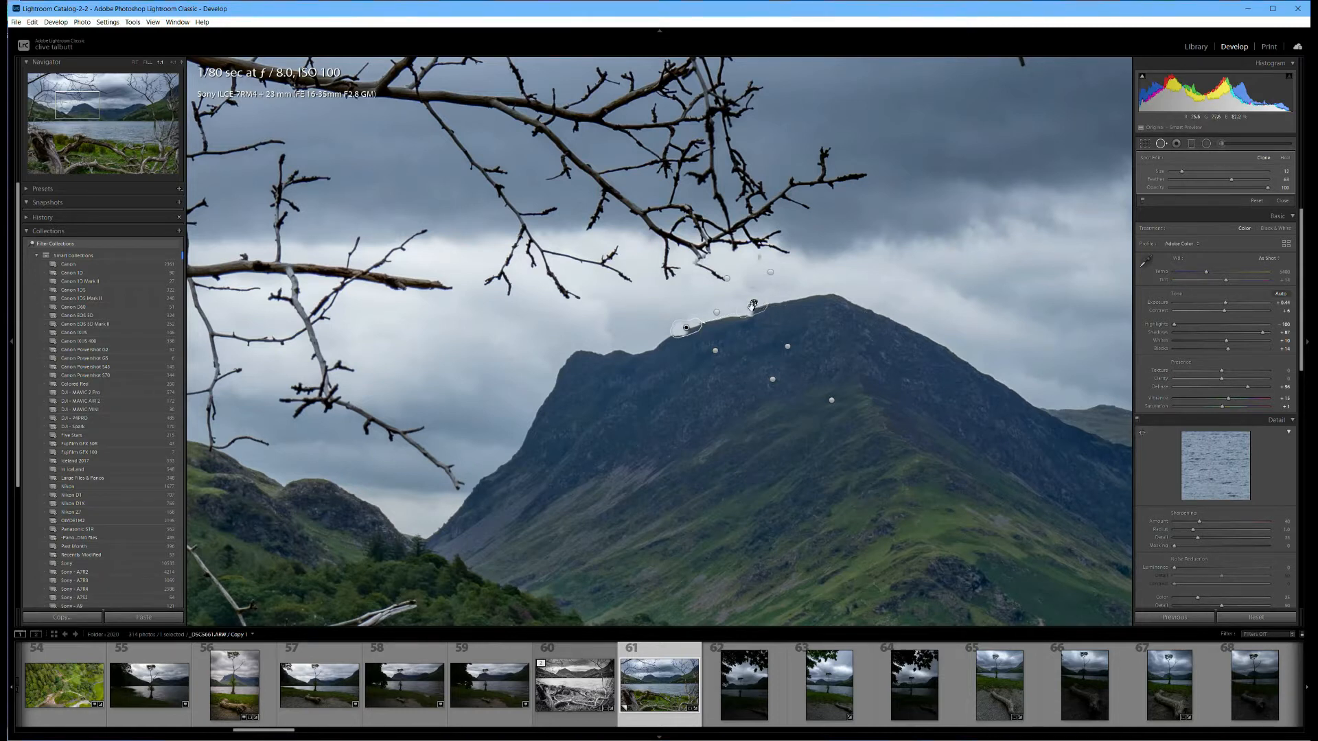
{"action": "left_click_drag", "start_coordinate": [751, 309], "coordinate": [775, 303]}
{"action": "key", "text": "Delete"}
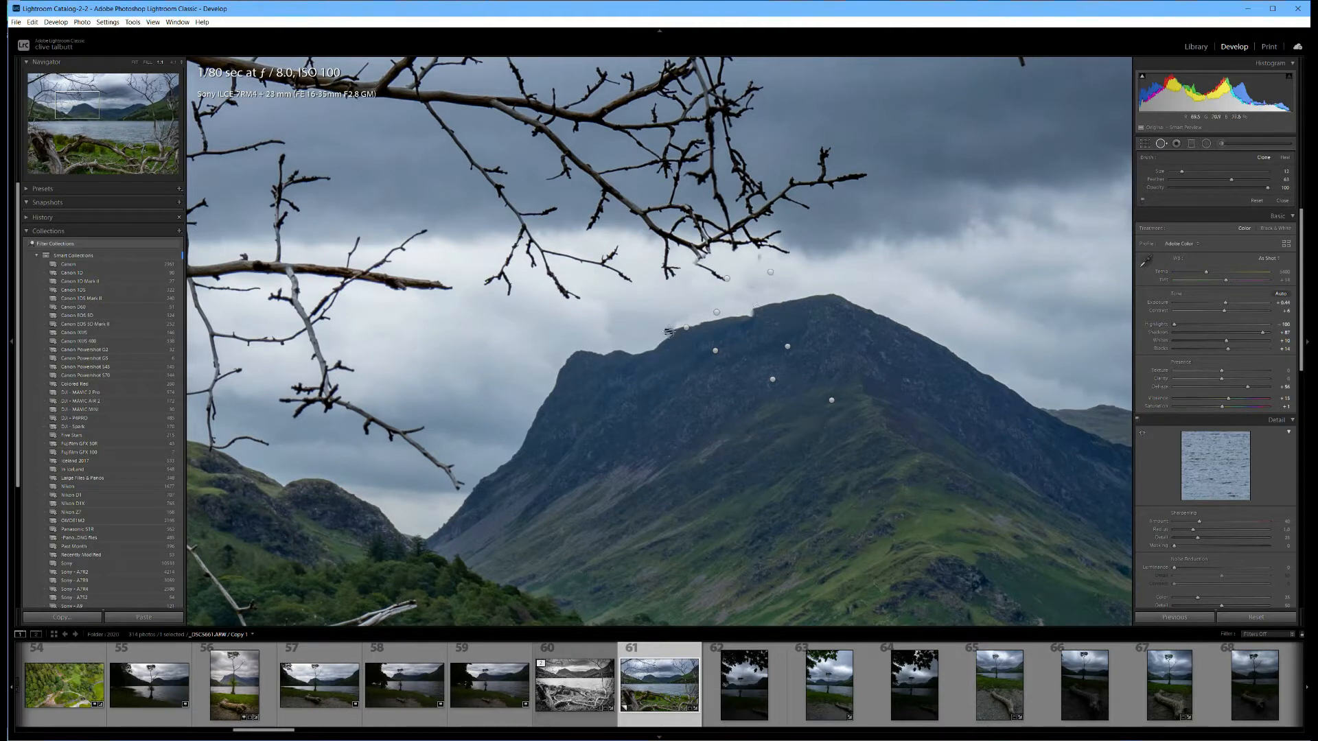
{"action": "key", "text": "q"}
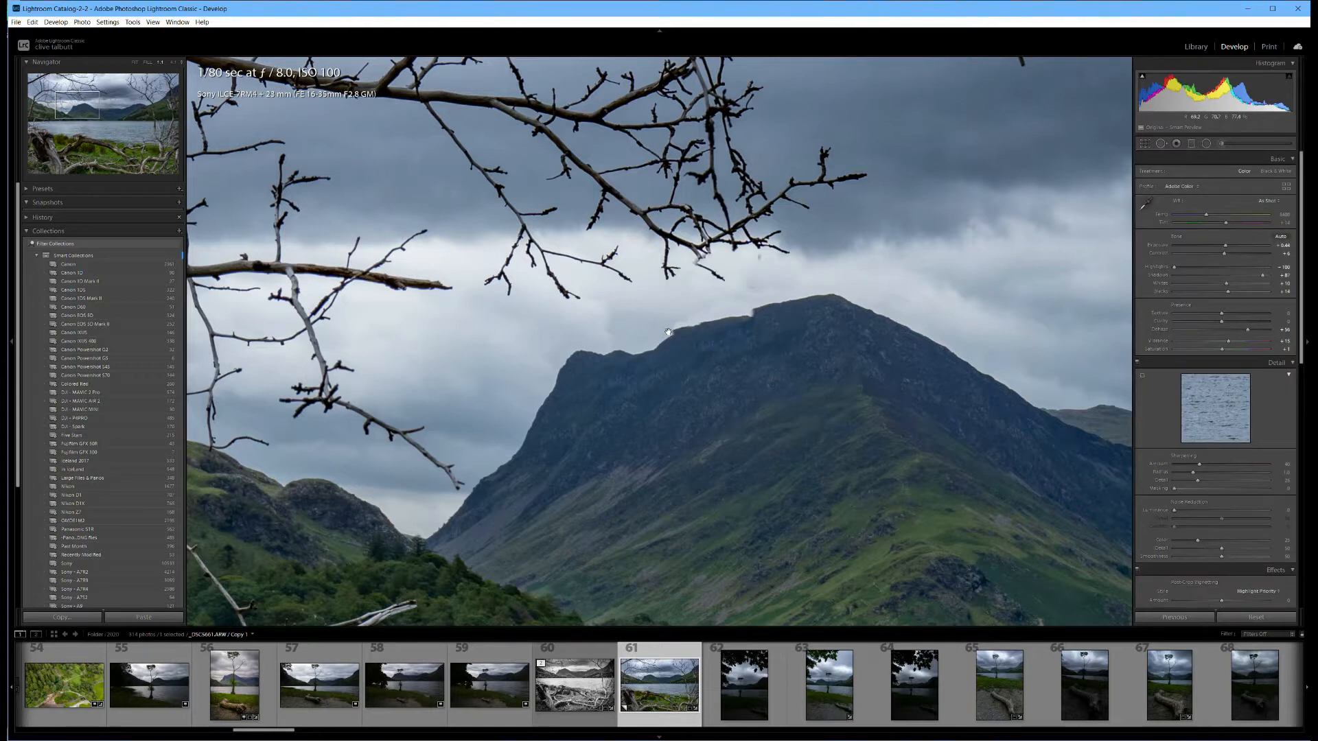
Clone out the small leftover twig fragment in the sky just under the overhanging branch above the ridge.
{"action": "left_click", "coordinate": [1161, 144]}
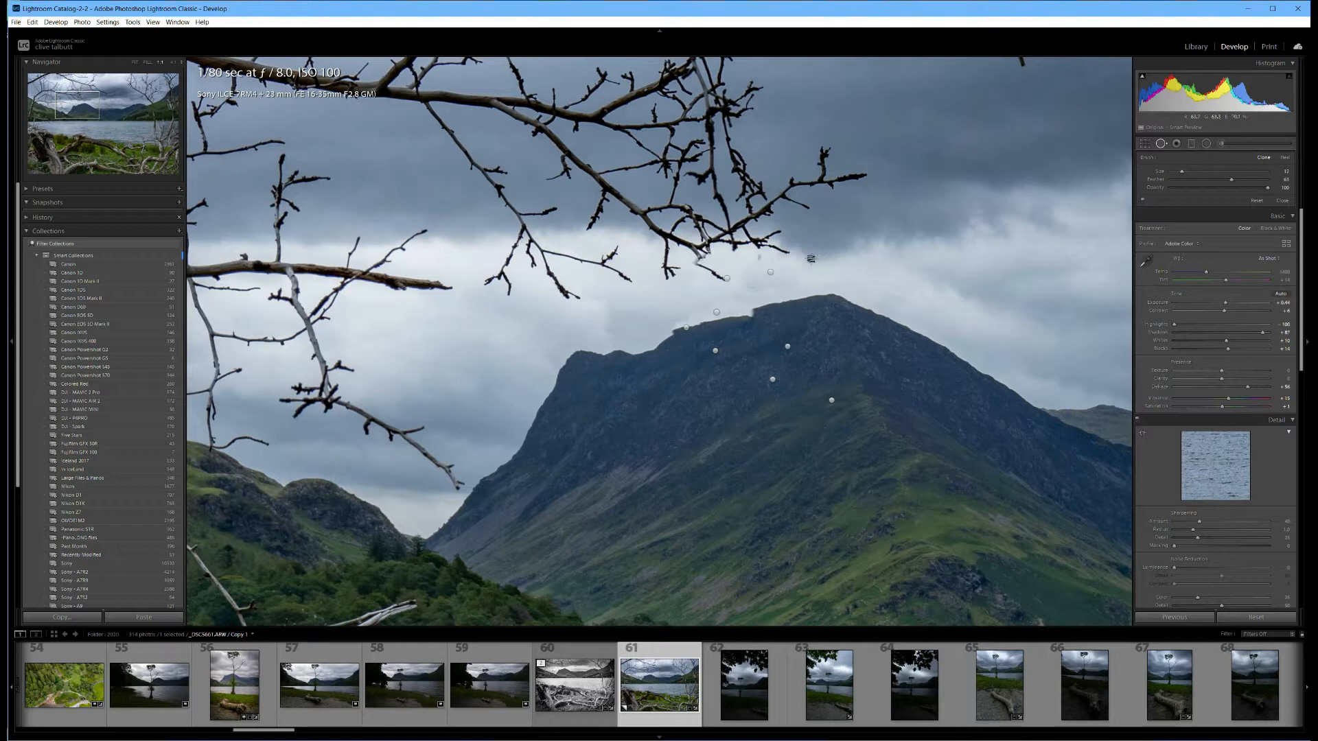
{"action": "scroll", "coordinate": [830, 257], "scroll_direction": "down", "scroll_amount": 5}
{"action": "left_click", "coordinate": [760, 254]}
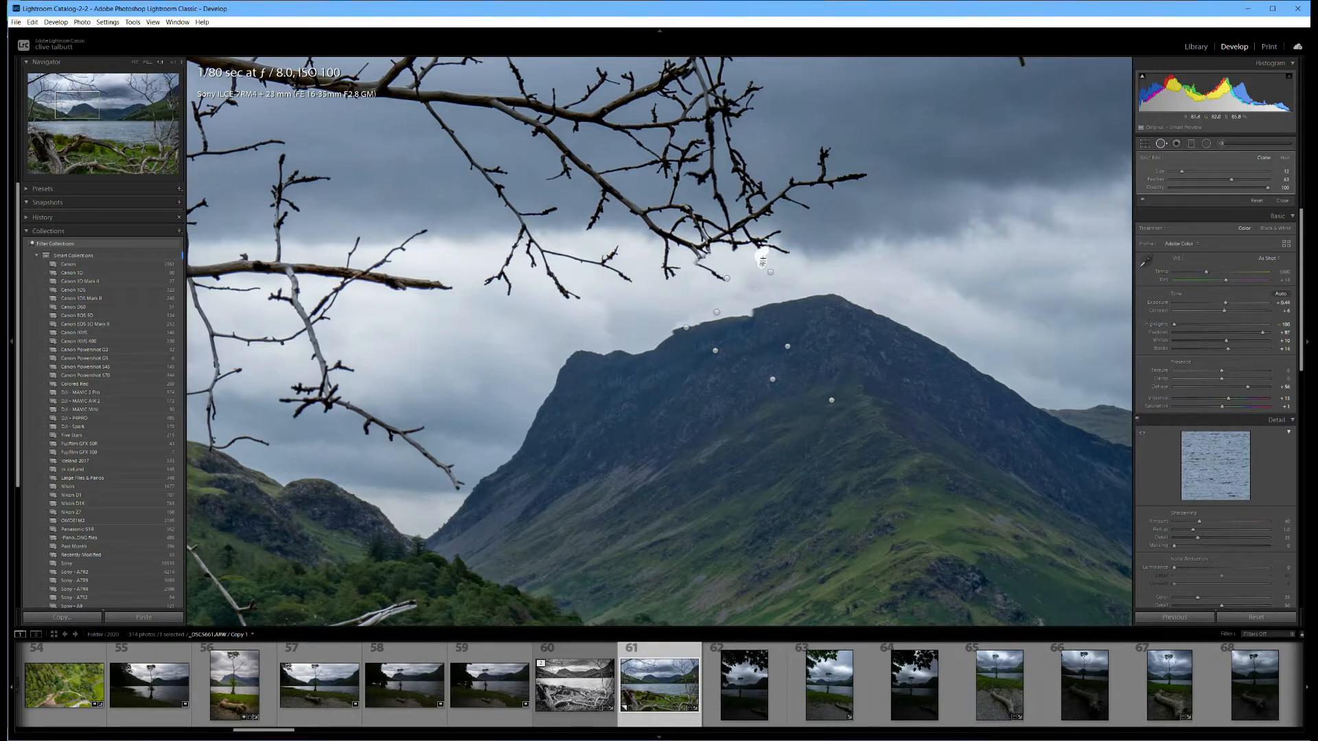
{"action": "left_click_drag", "start_coordinate": [745, 259], "coordinate": [748, 261]}
{"action": "key", "text": "q"}
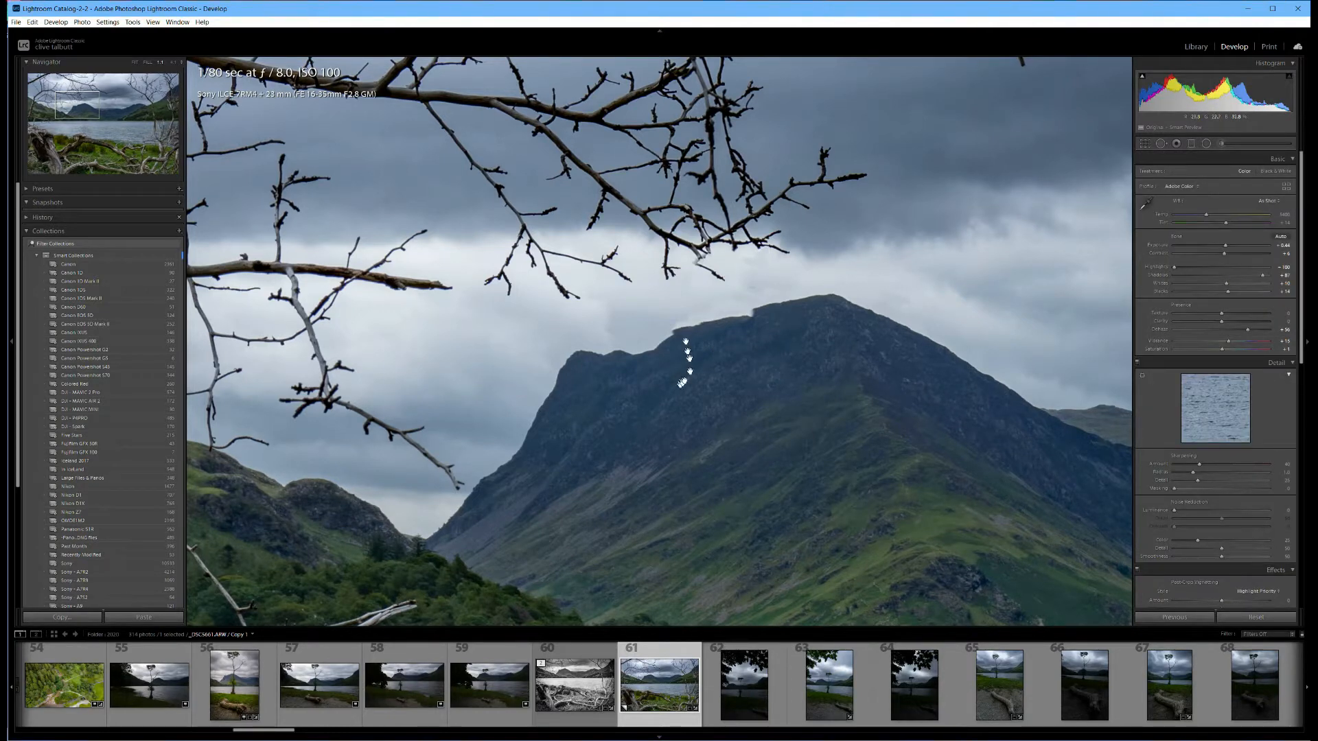
Clean up the rough edge of the mountain's skyline near its left shoulder with a small clone stroke.
{"action": "left_click", "coordinate": [1161, 143]}
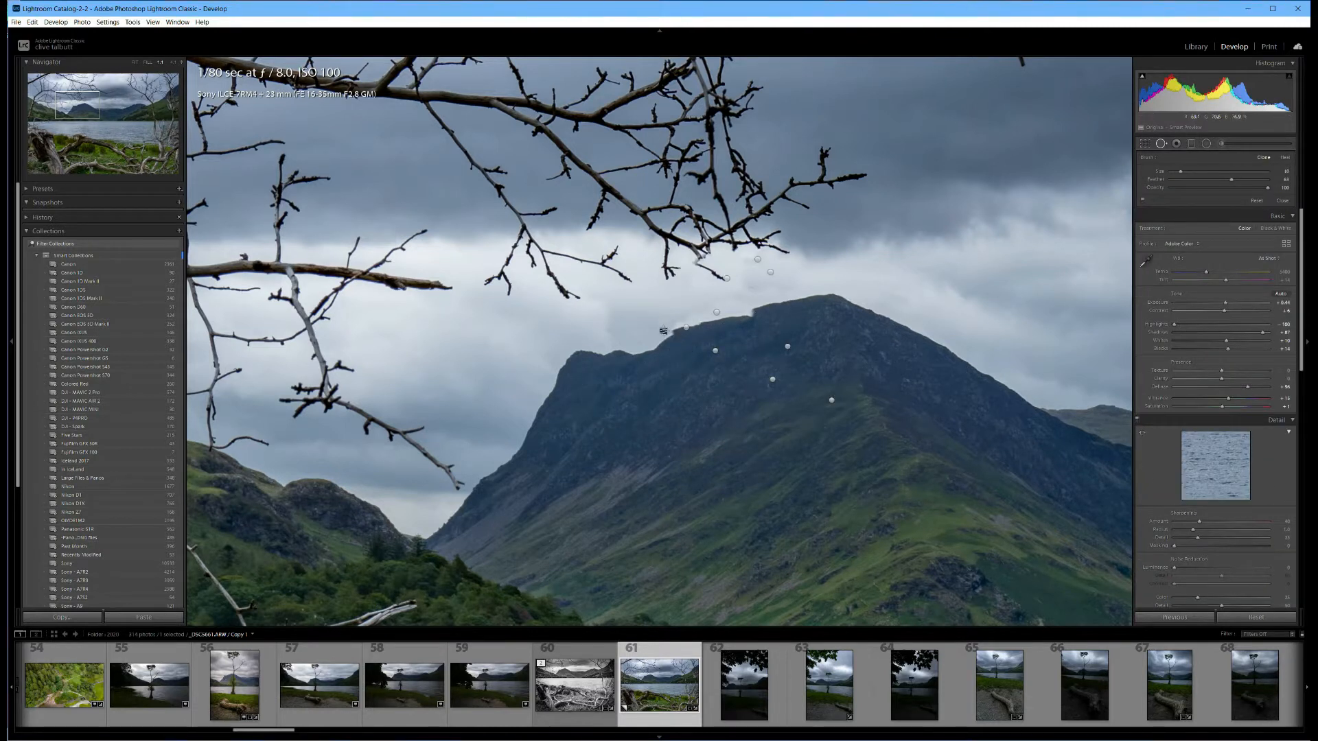
{"action": "left_click_drag", "start_coordinate": [668, 335], "coordinate": [675, 340]}
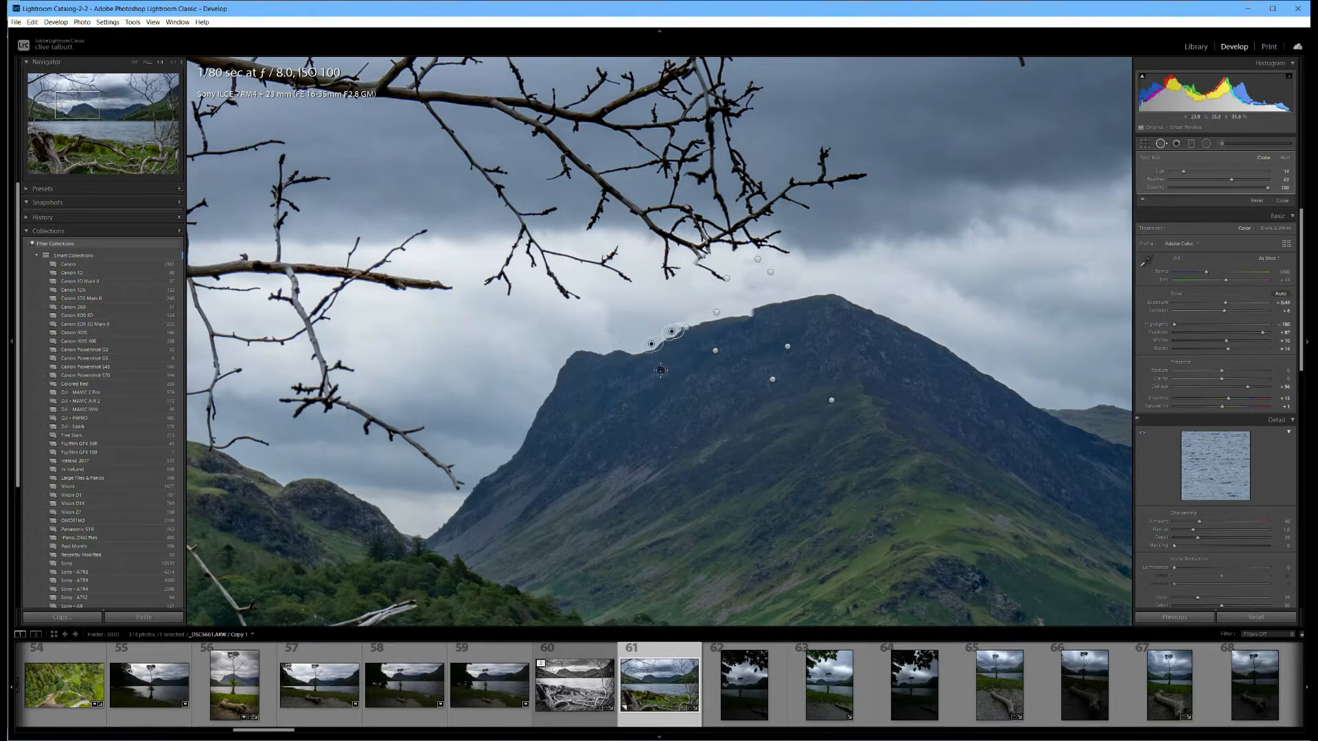
{"action": "key", "text": "q"}
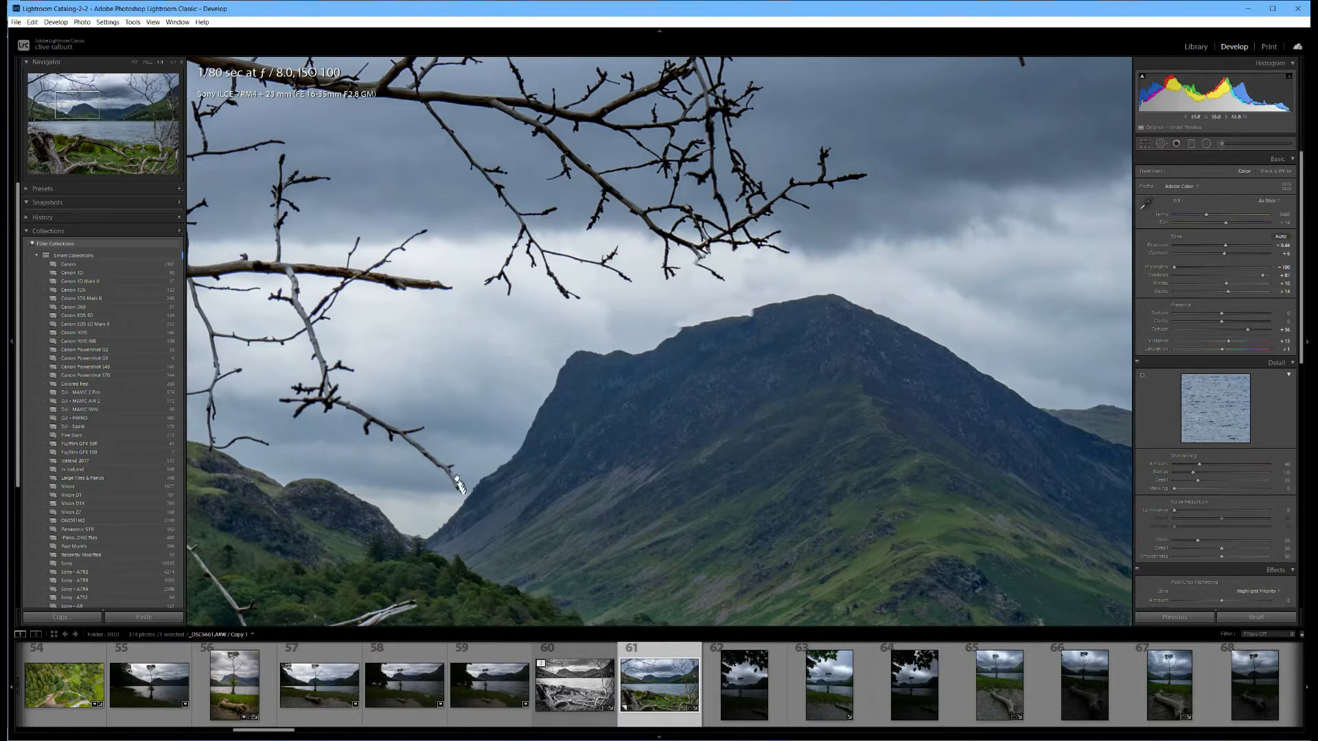
Clone out the hanging twig tip that touches the mountain's lower left slope, using nearby cloud as the source.
{"action": "left_click", "coordinate": [1161, 144]}
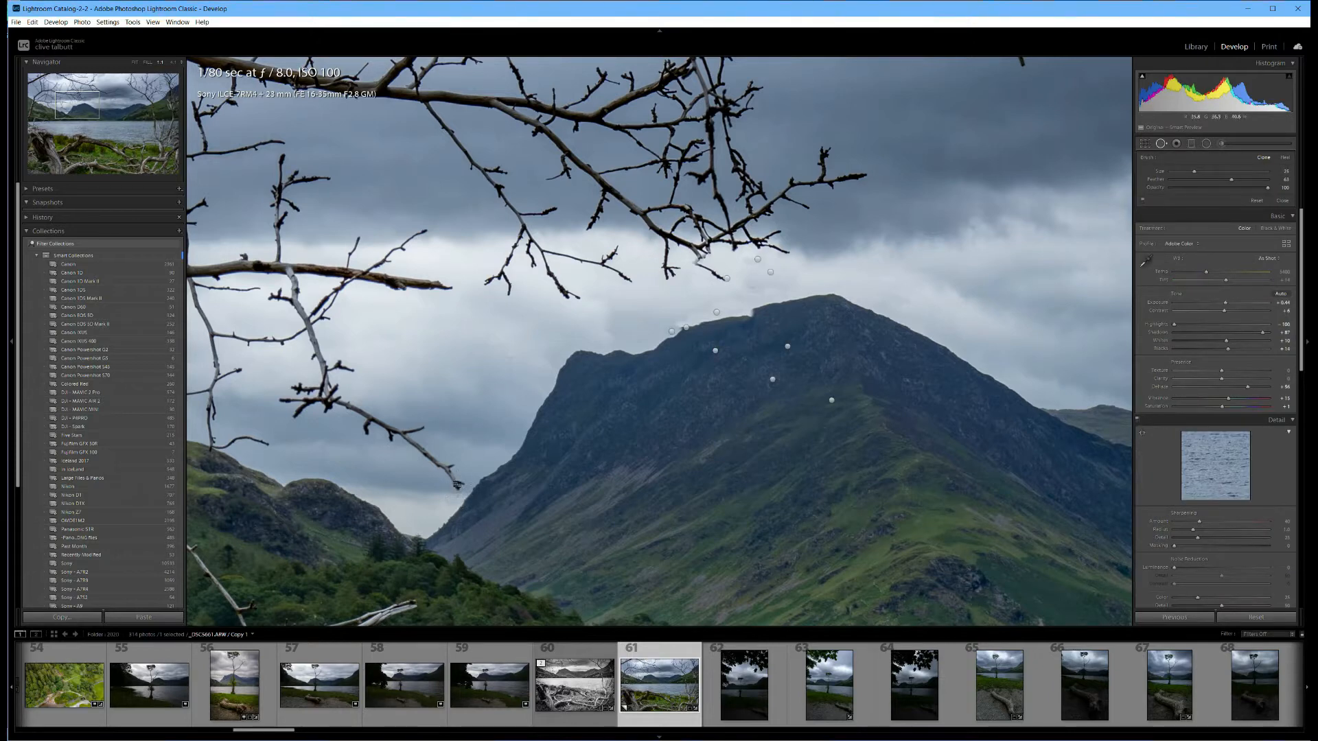
{"action": "left_click_drag", "start_coordinate": [457, 485], "coordinate": [410, 447]}
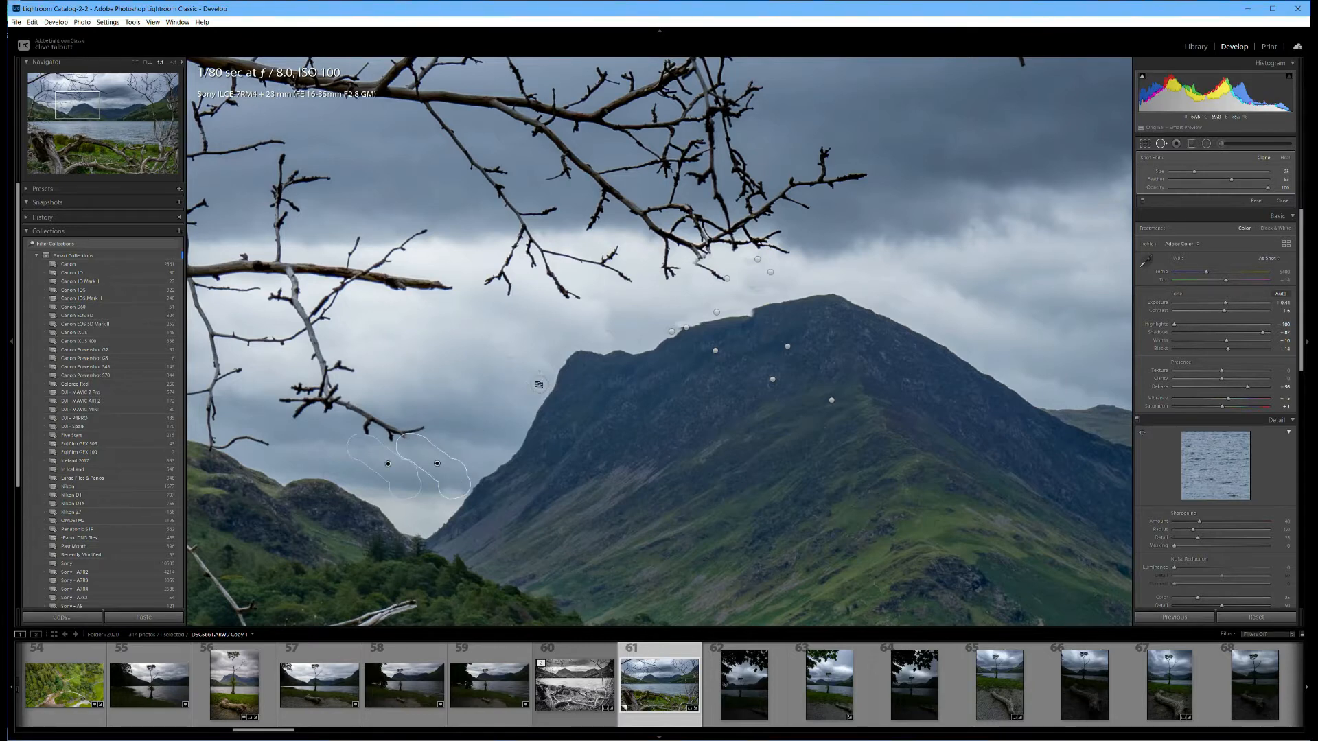
{"action": "left_click", "coordinate": [539, 385]}
{"action": "key", "text": "q"}
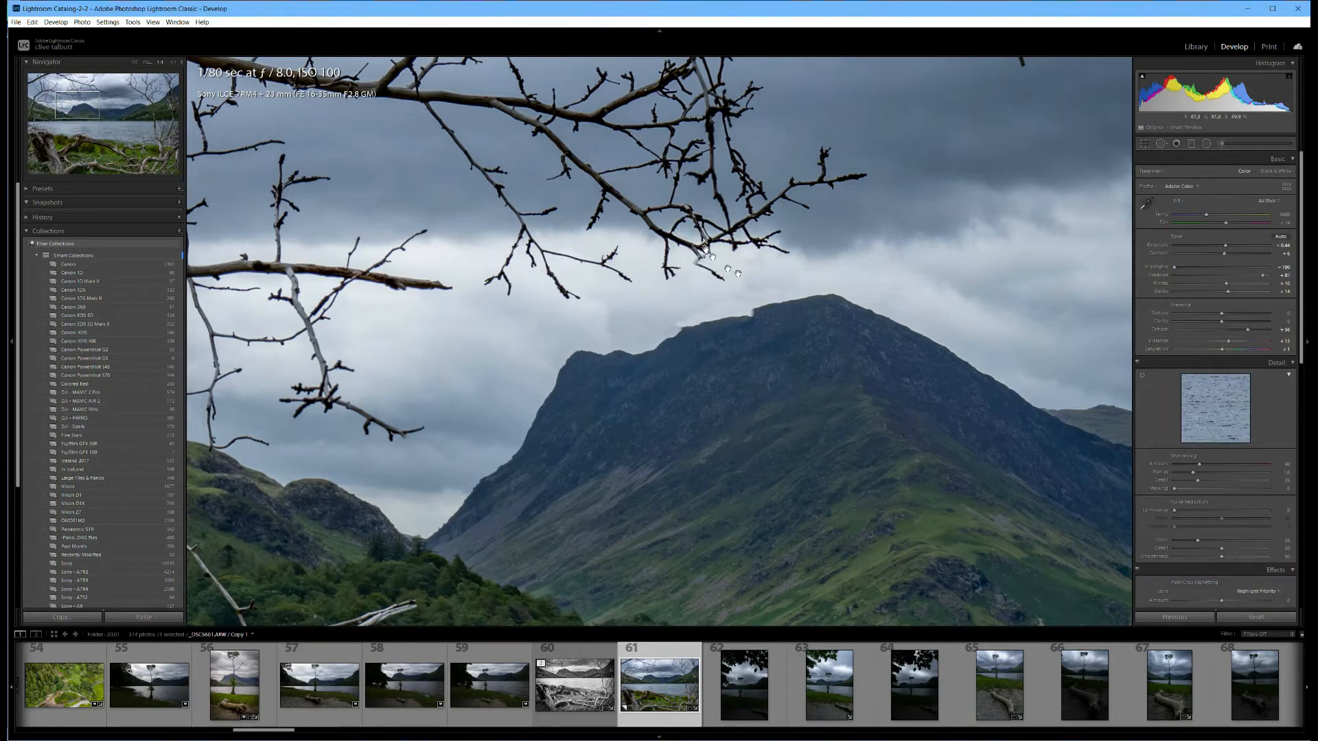
Clone out the twig hanging beneath the overhanging branch in the bright sky above the main ridge, using a smaller brush.
{"action": "left_click", "coordinate": [1164, 144]}
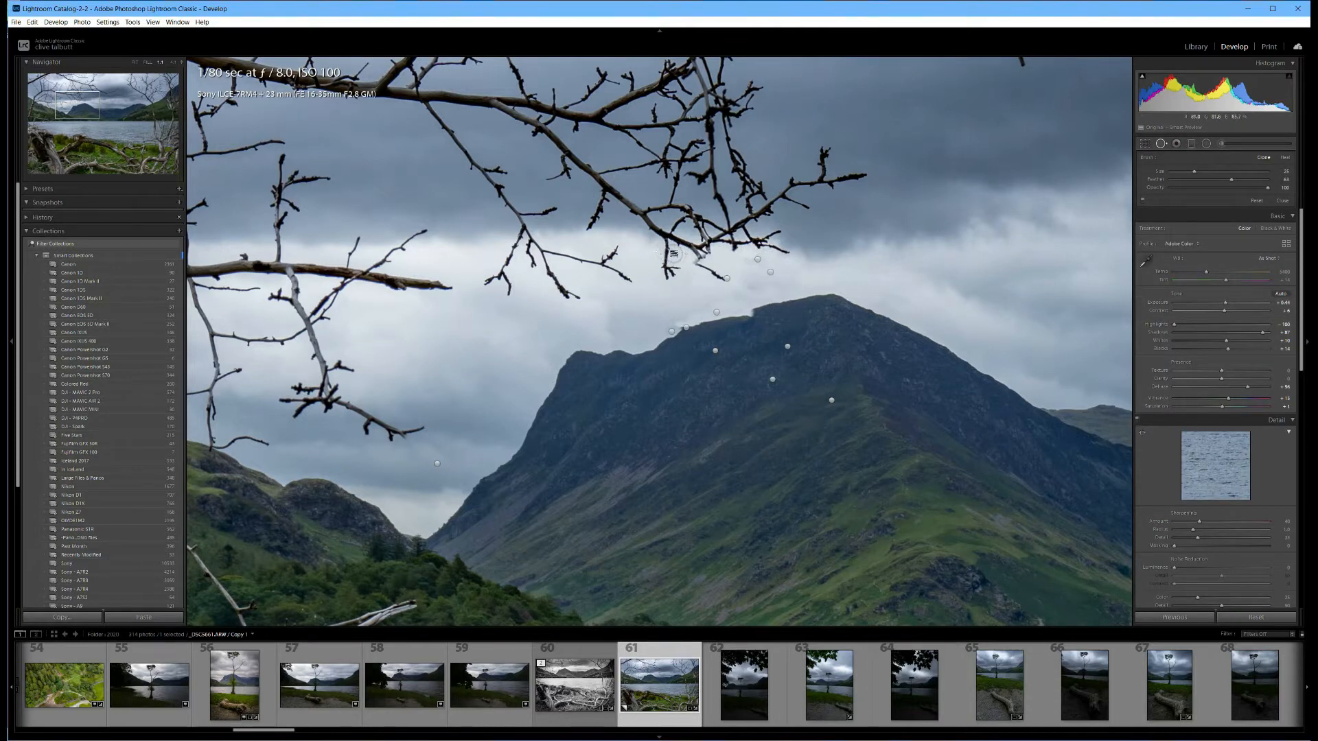
{"action": "left_click_drag", "start_coordinate": [683, 259], "coordinate": [722, 280]}
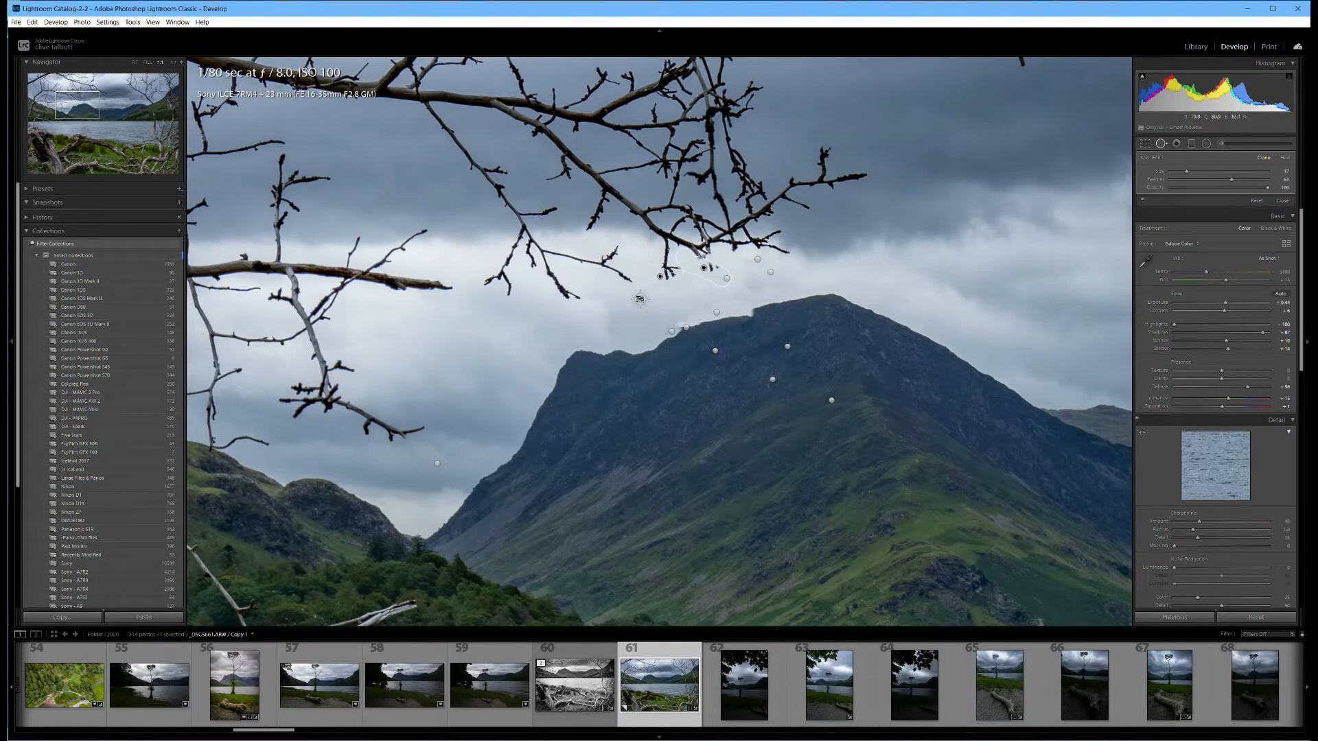
{"action": "key", "text": "q"}
{"action": "key", "text": "q"}
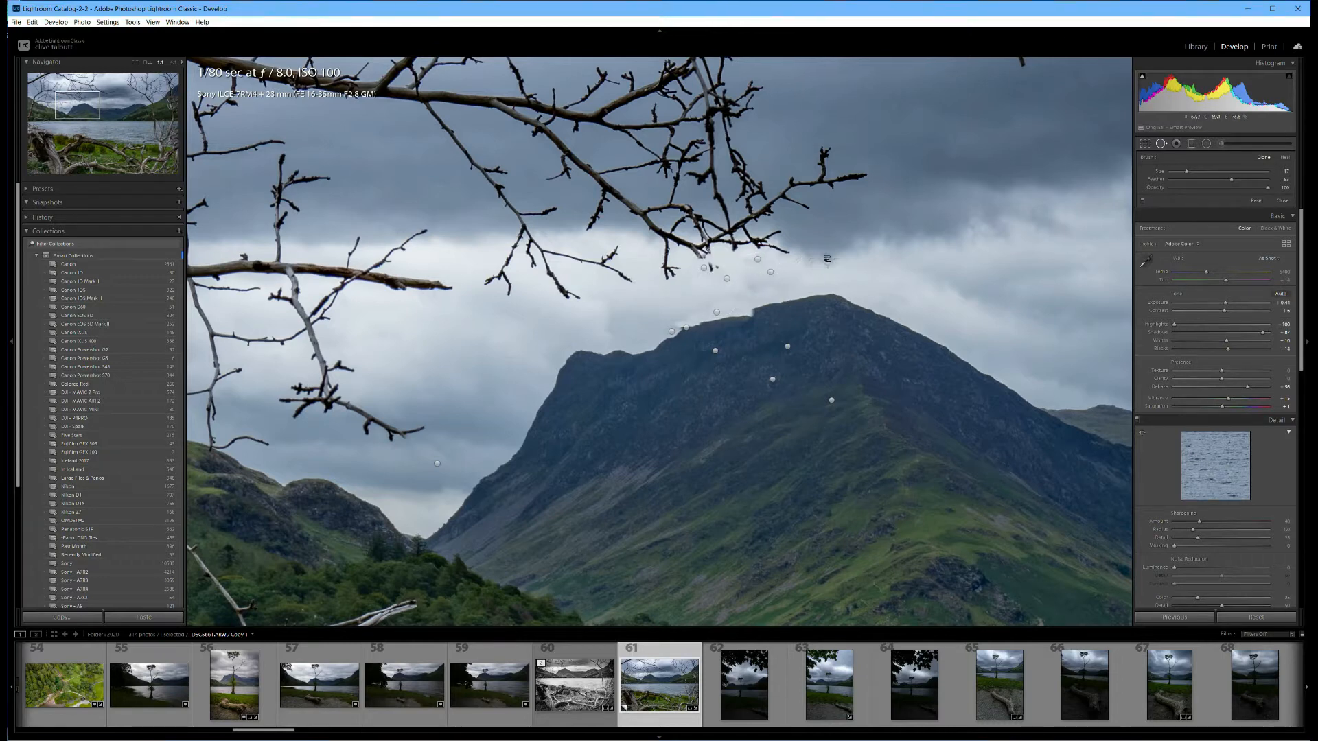
{"action": "key", "text": "q"}
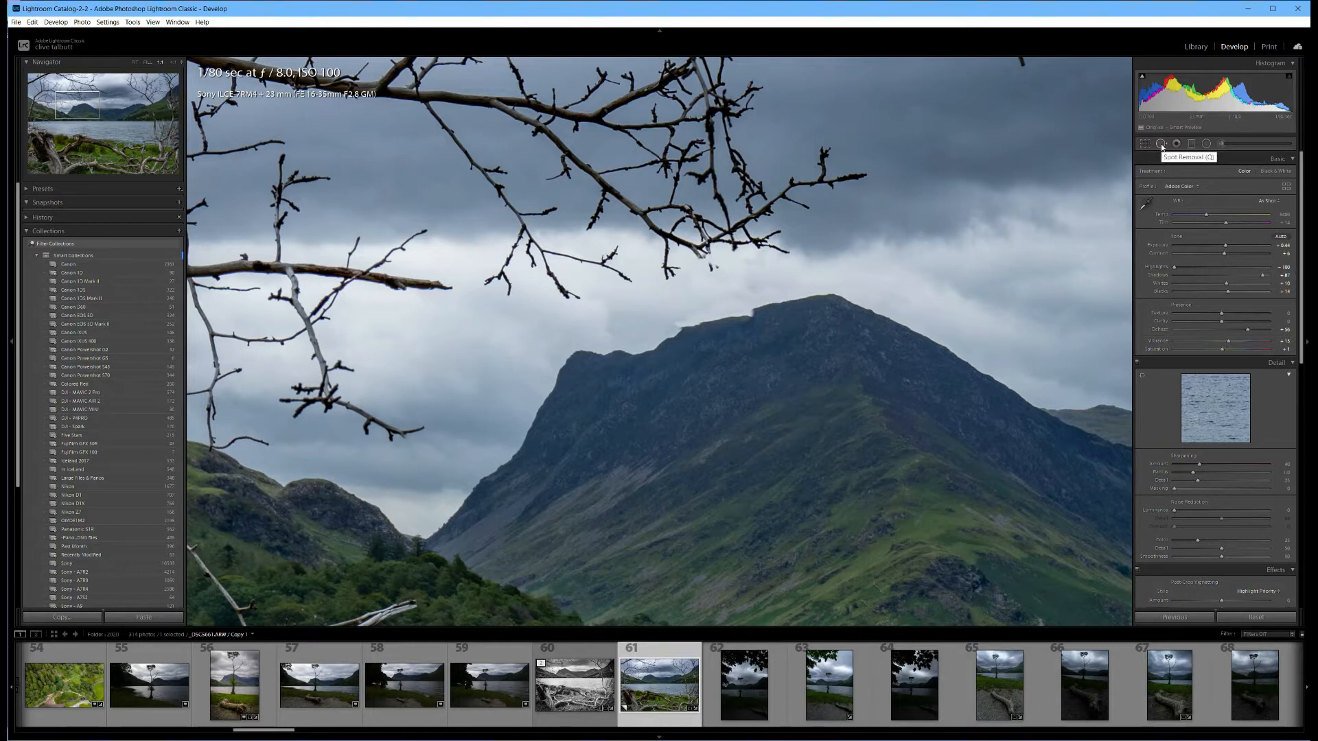
Clone out the twig crossing the distant right-hand ridge and align the patch's source with the skyline.
{"action": "left_click", "coordinate": [856, 237]}
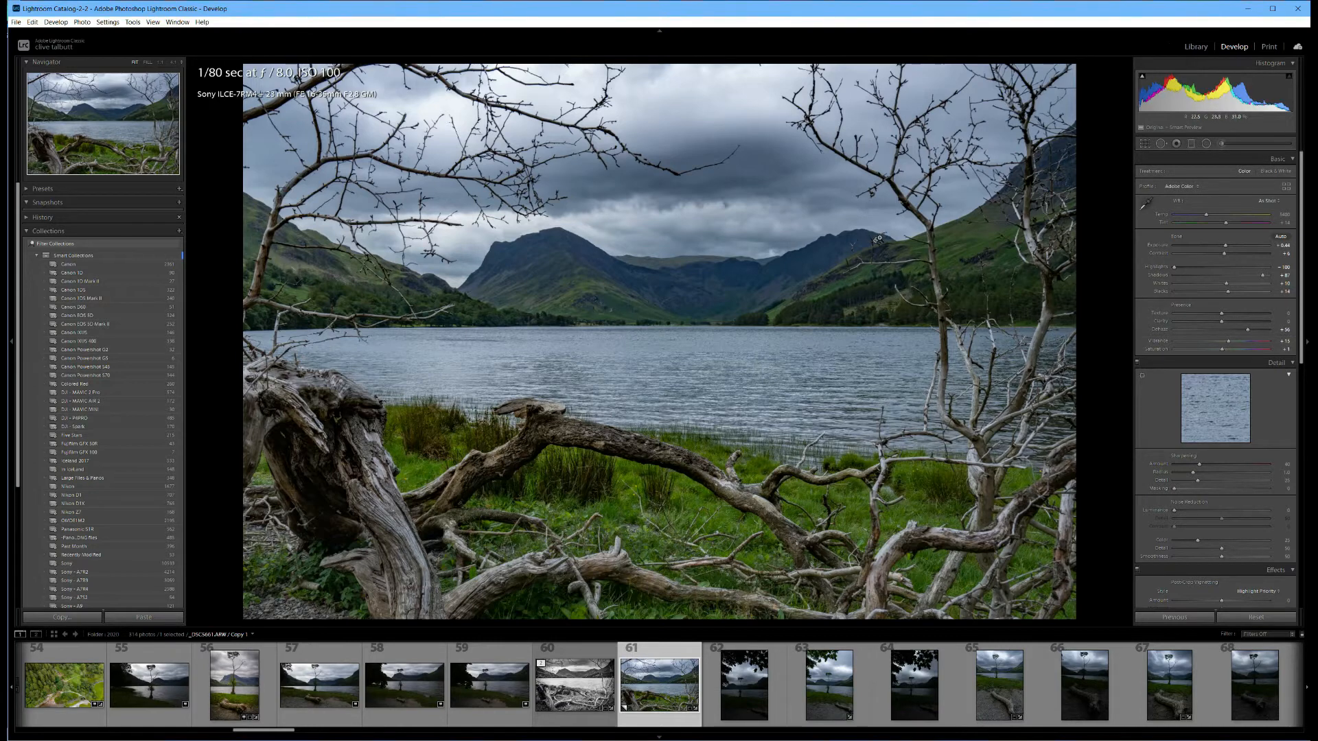
{"action": "left_click", "coordinate": [1161, 143]}
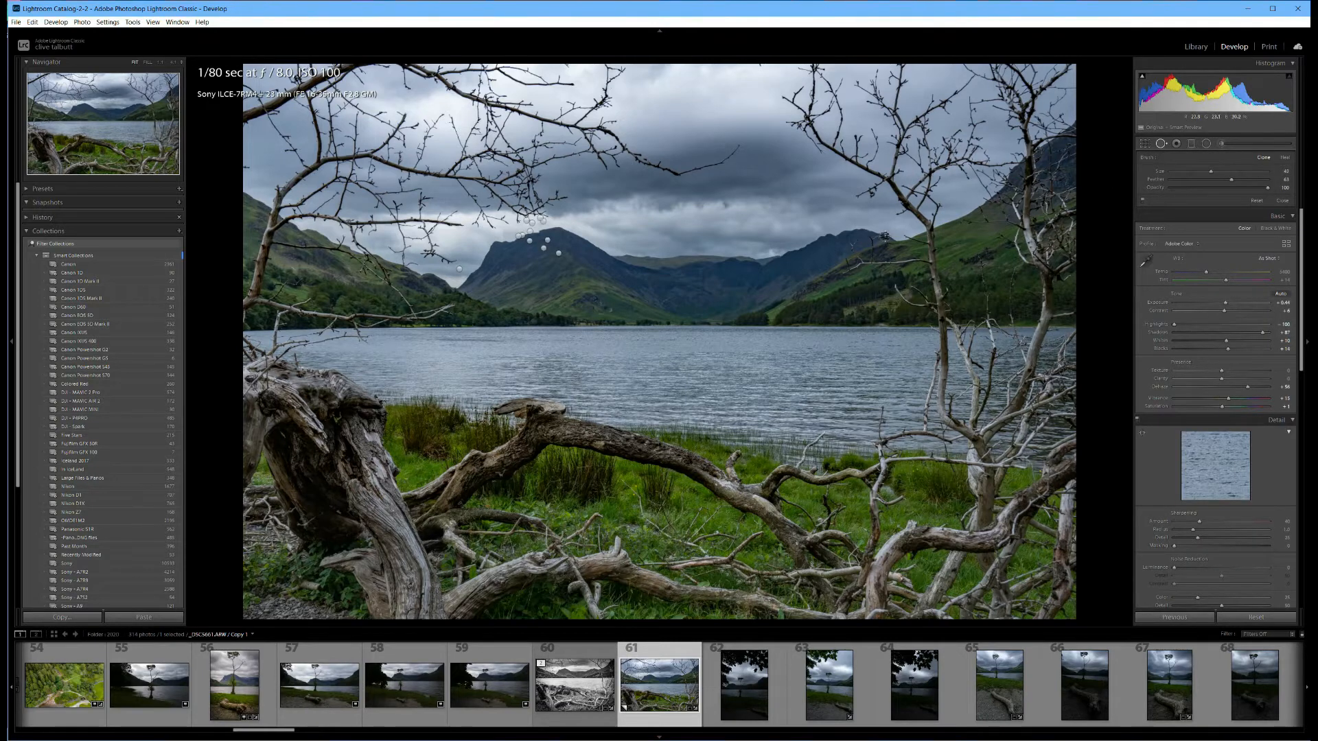
{"action": "left_click", "coordinate": [883, 232]}
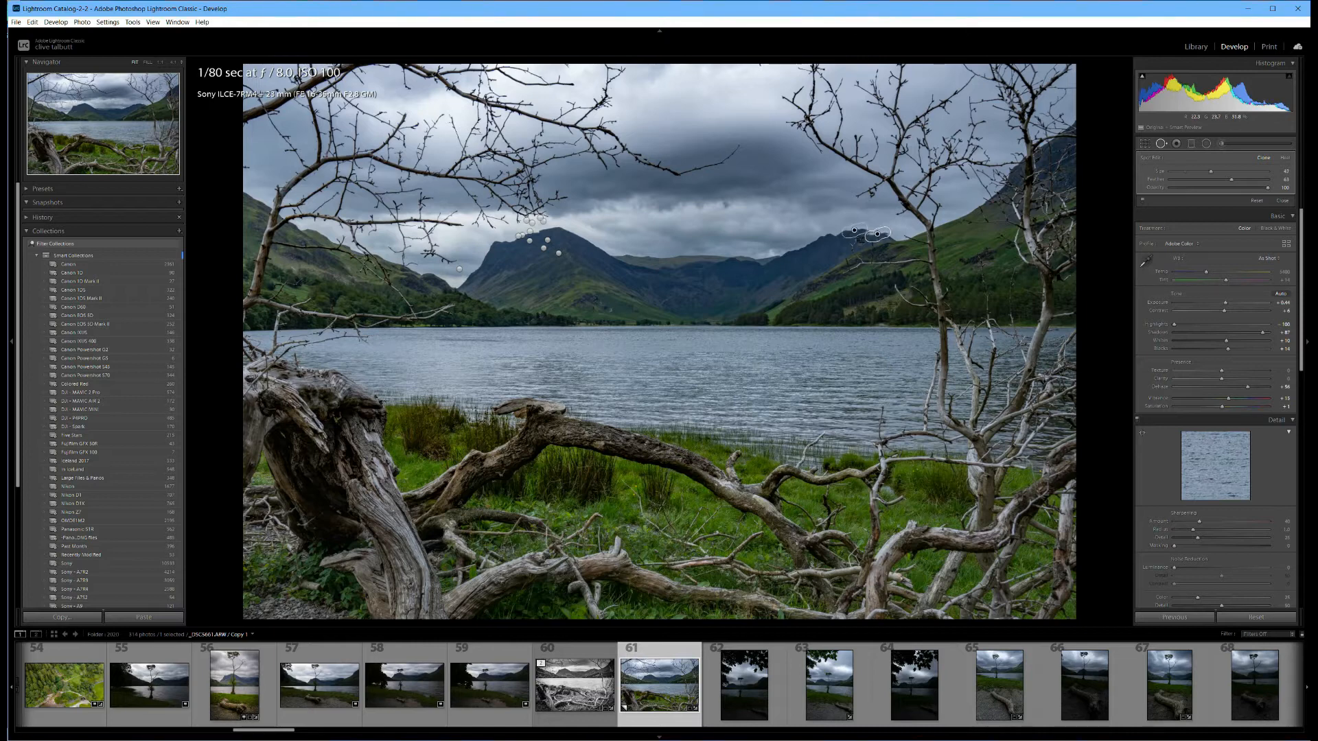
{"action": "left_click_drag", "start_coordinate": [892, 240], "coordinate": [884, 238]}
{"action": "left_click", "coordinate": [886, 237]}
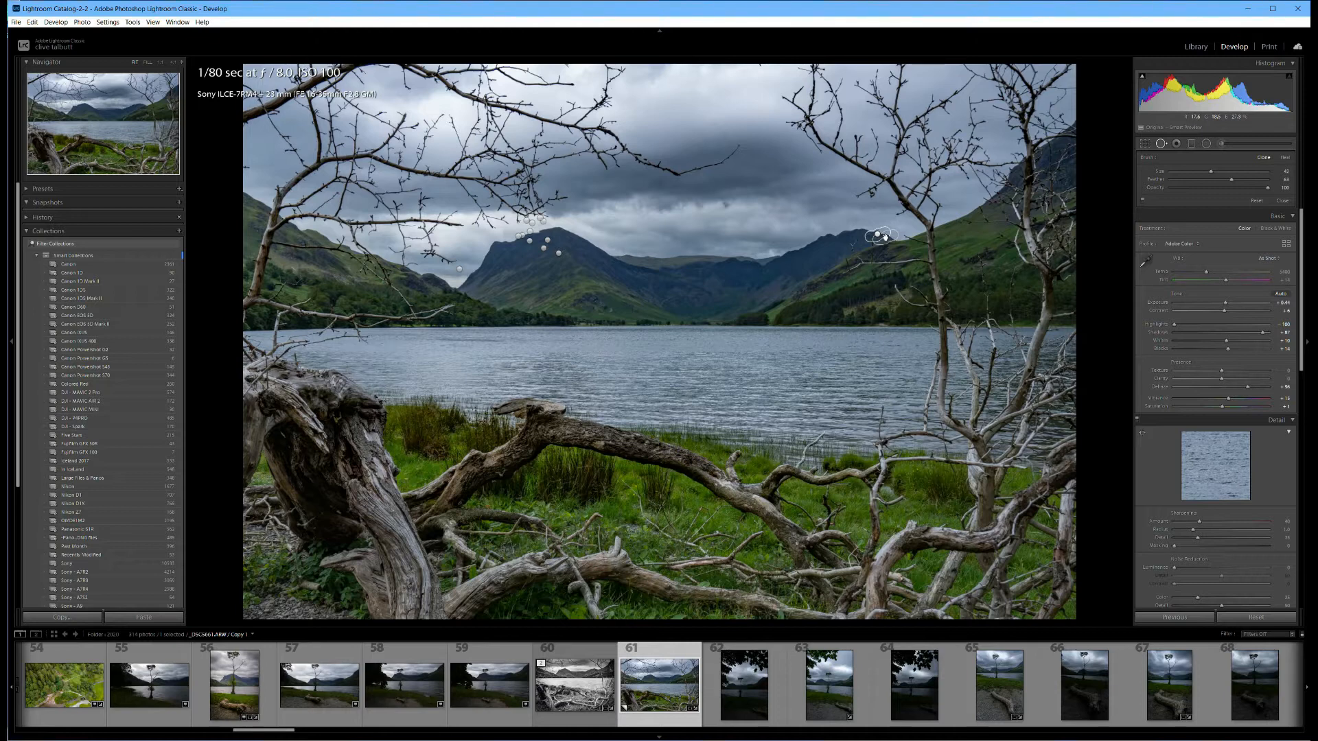
{"action": "key", "text": "q"}
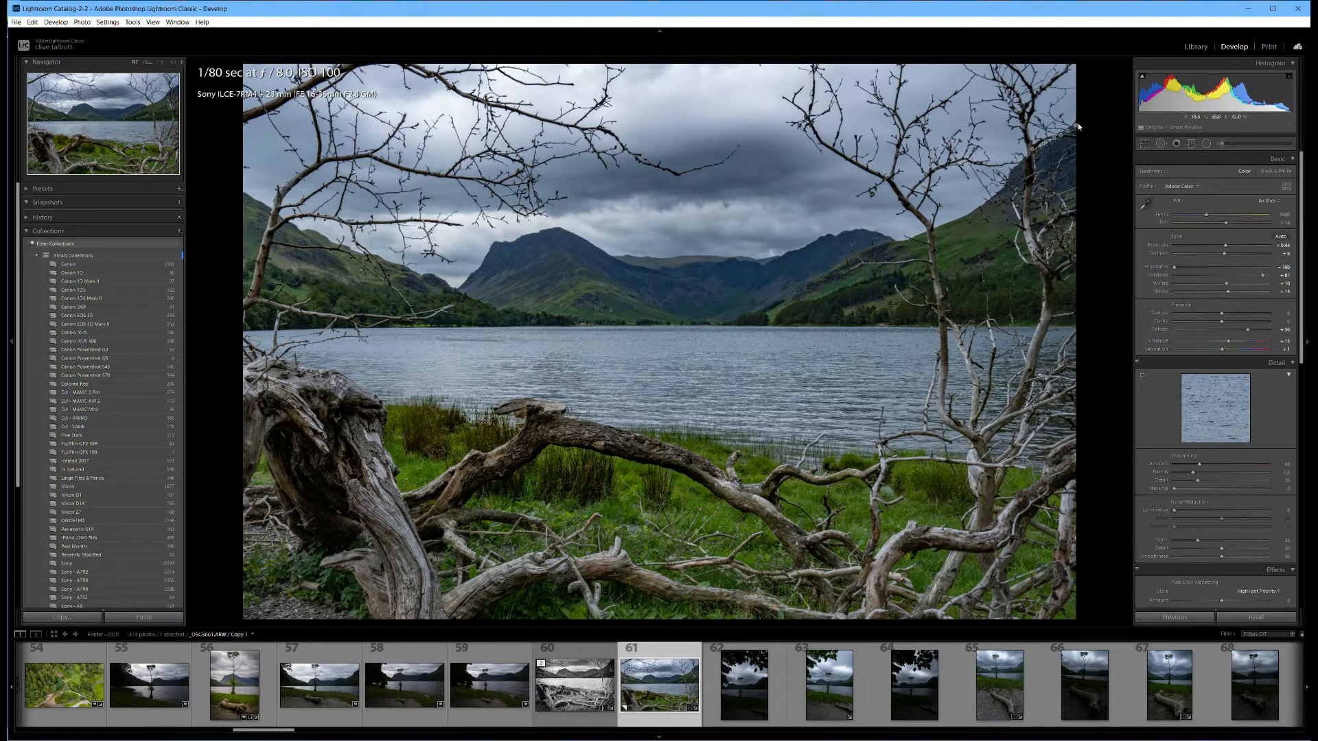
Clone out the twigs over the green hillside beside the right-hand tree with two larger clone patches.
{"action": "left_click", "coordinate": [1160, 143]}
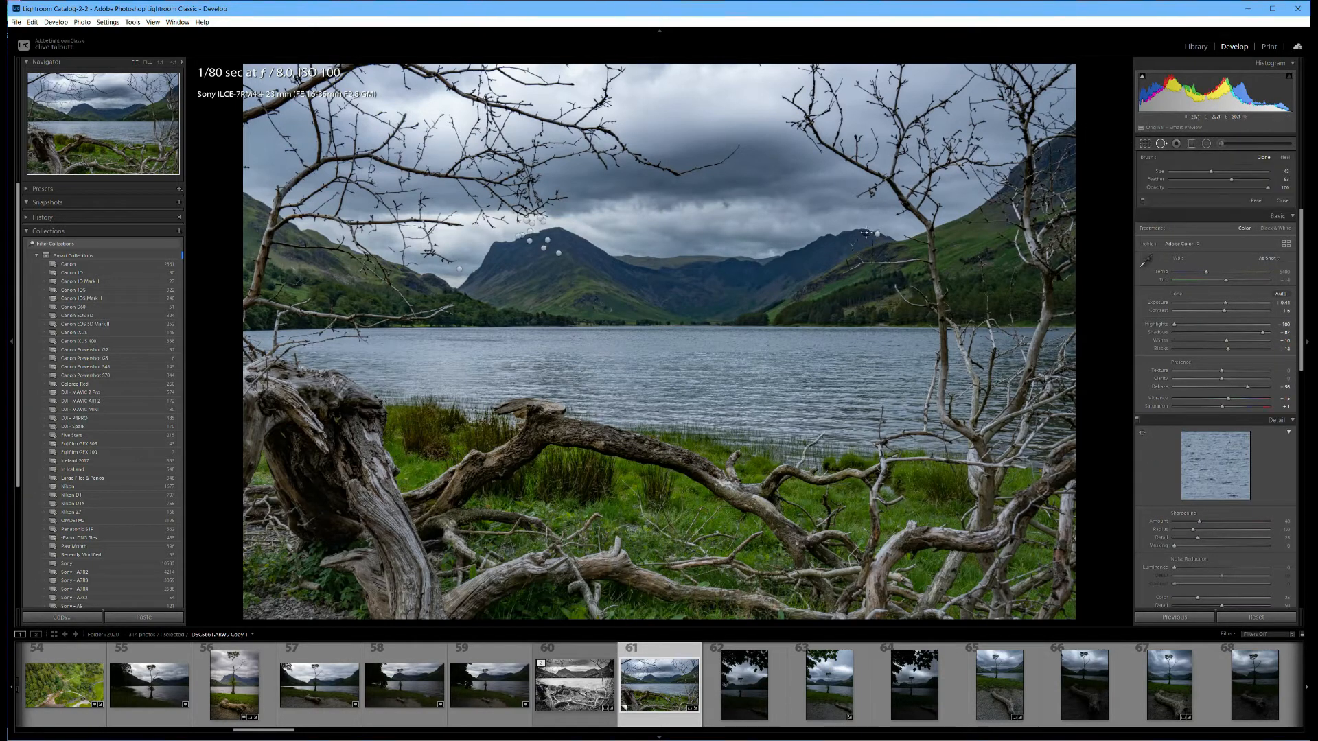
{"action": "left_click", "coordinate": [854, 244]}
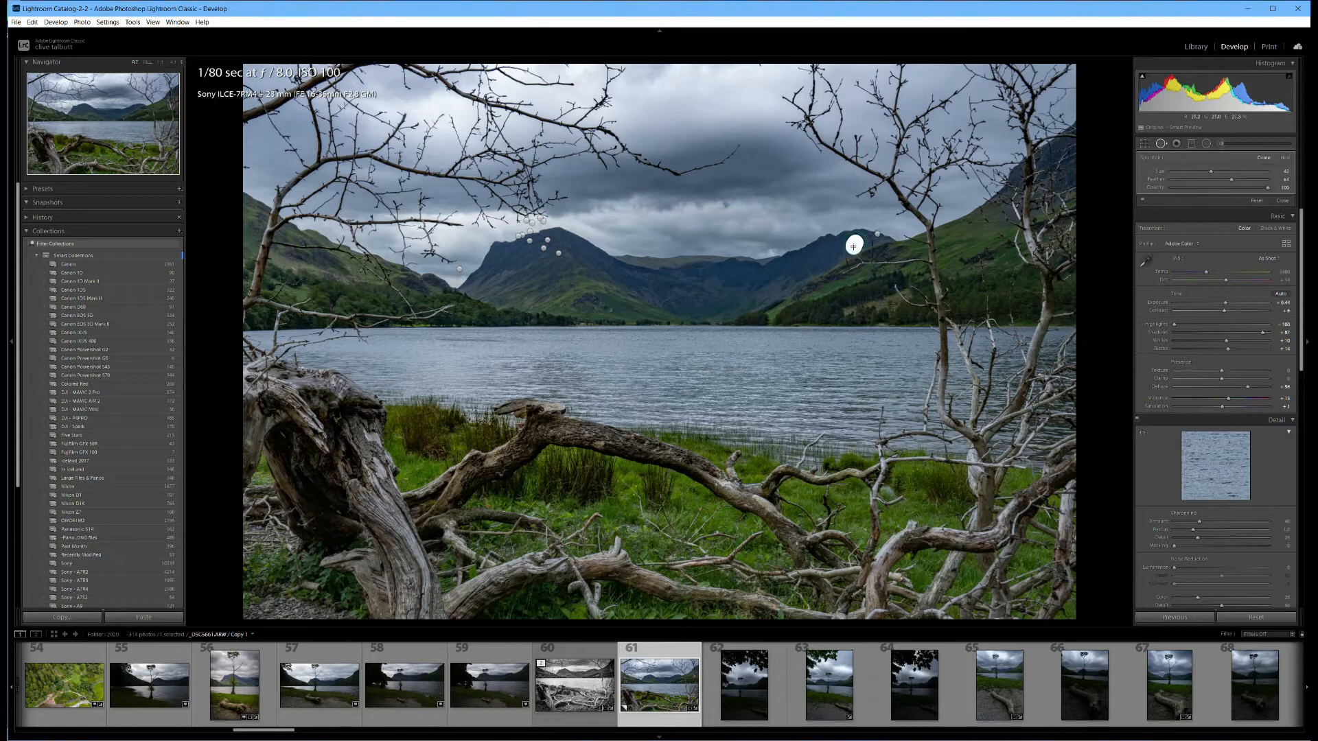
{"action": "left_click_drag", "start_coordinate": [860, 253], "coordinate": [850, 265]}
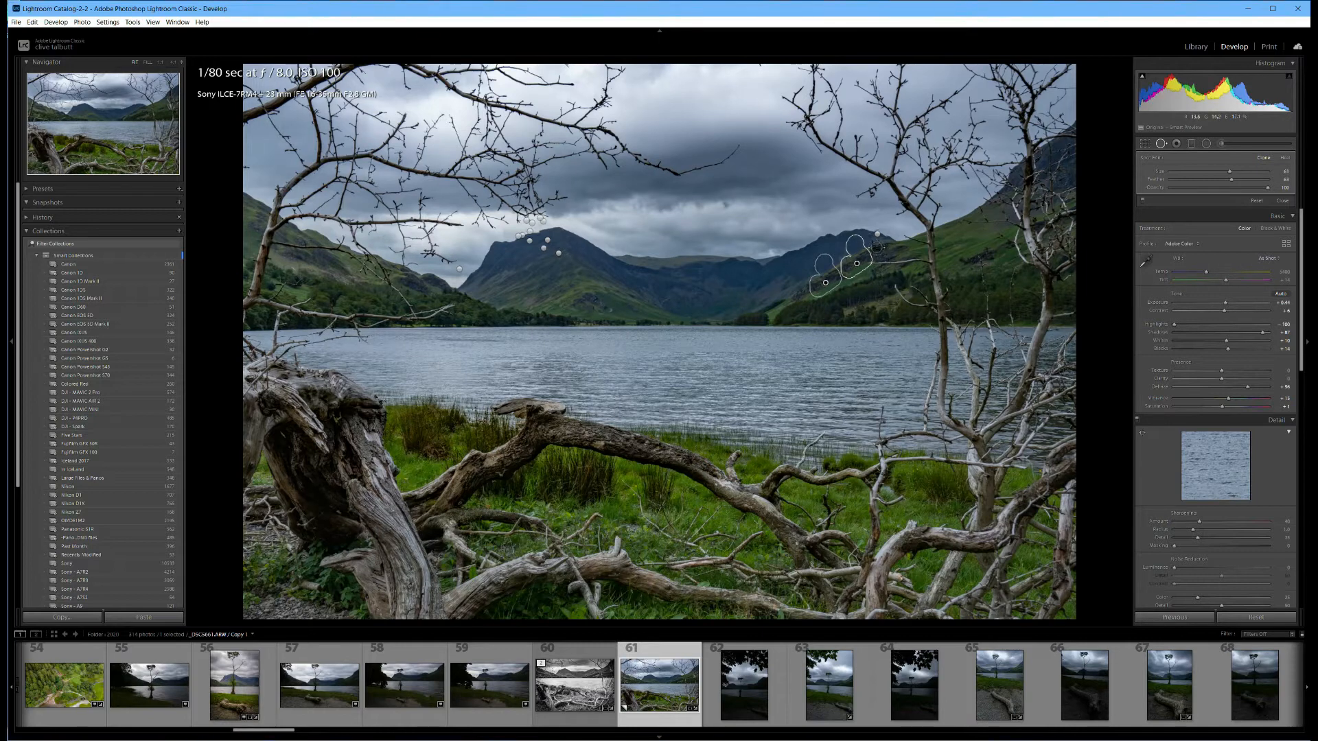
{"action": "mouse_move", "coordinate": [874, 242]}
{"action": "left_mouse_down"}
{"action": "mouse_move", "coordinate": [871, 263]}
{"action": "mouse_move", "coordinate": [922, 263]}
{"action": "left_mouse_up"}
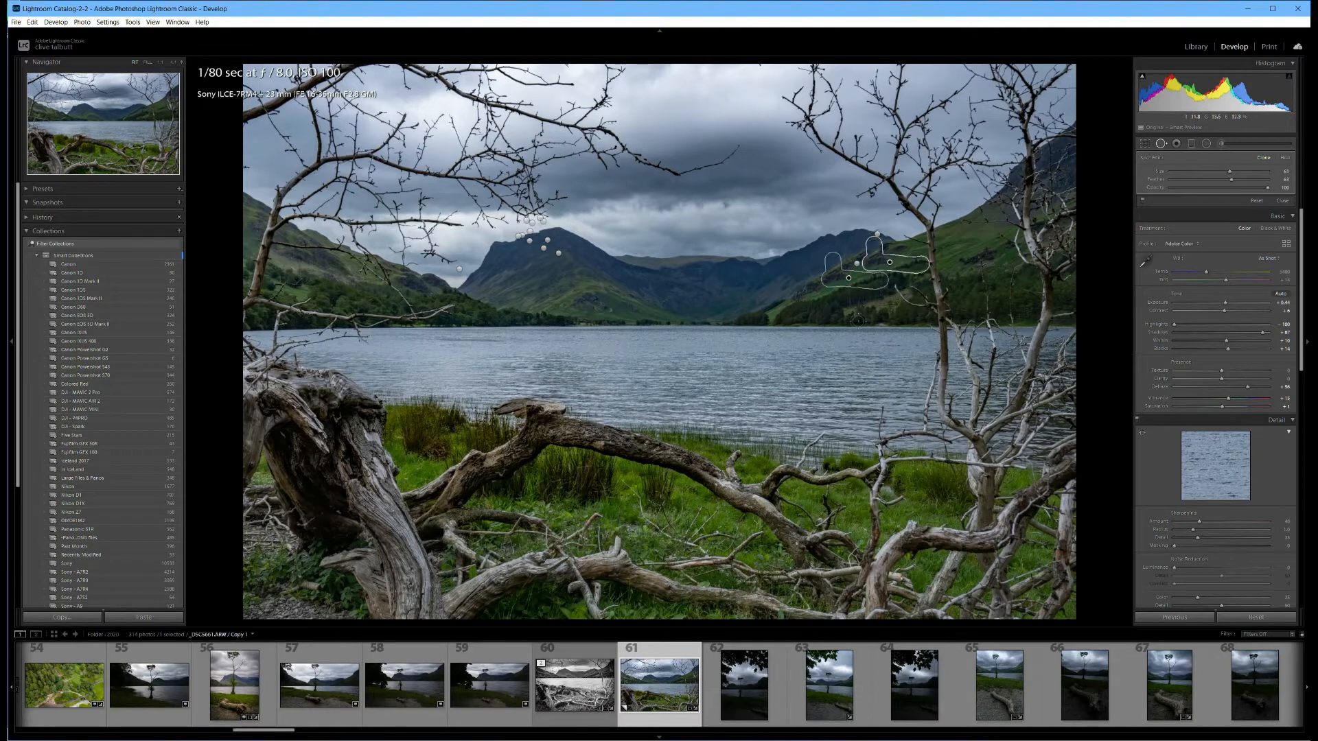
{"action": "key", "text": "q"}
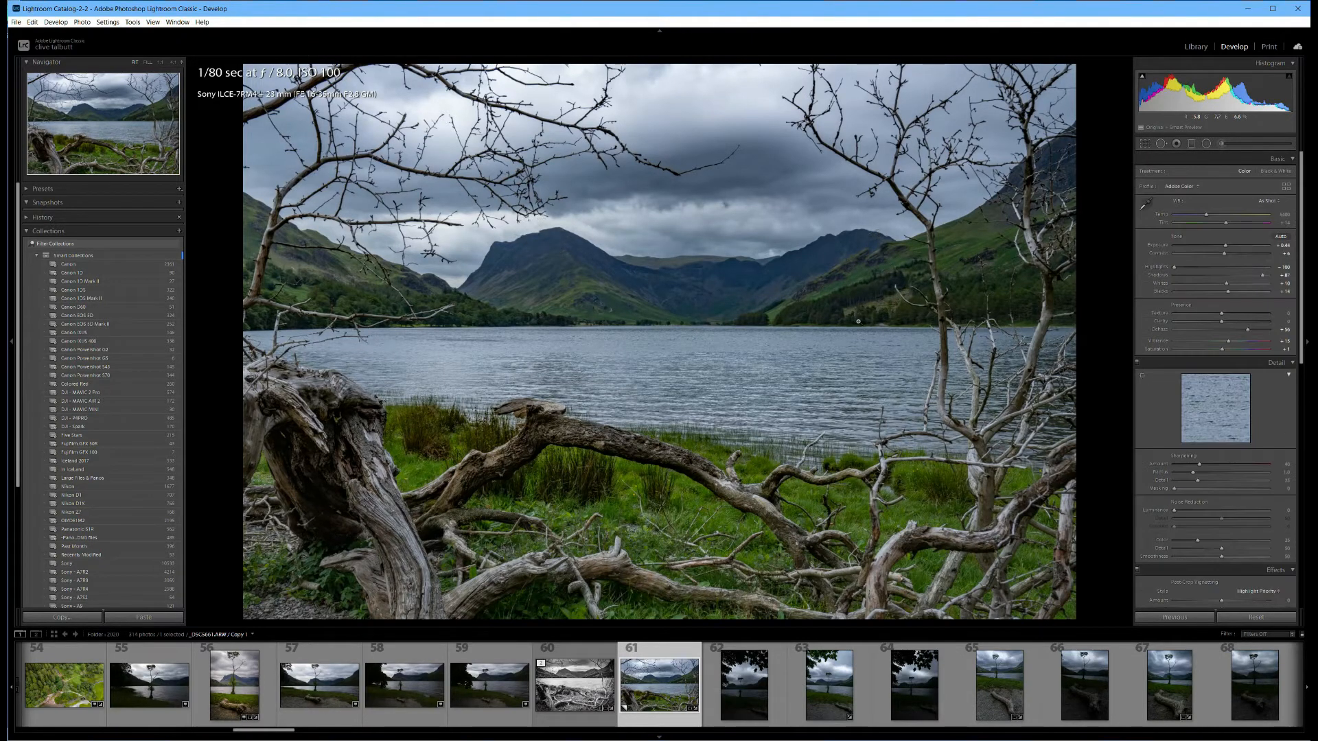
Reposition the source of the large hillside clone patch to better-matching grass and trees on the slope.
{"action": "left_click", "coordinate": [867, 243]}
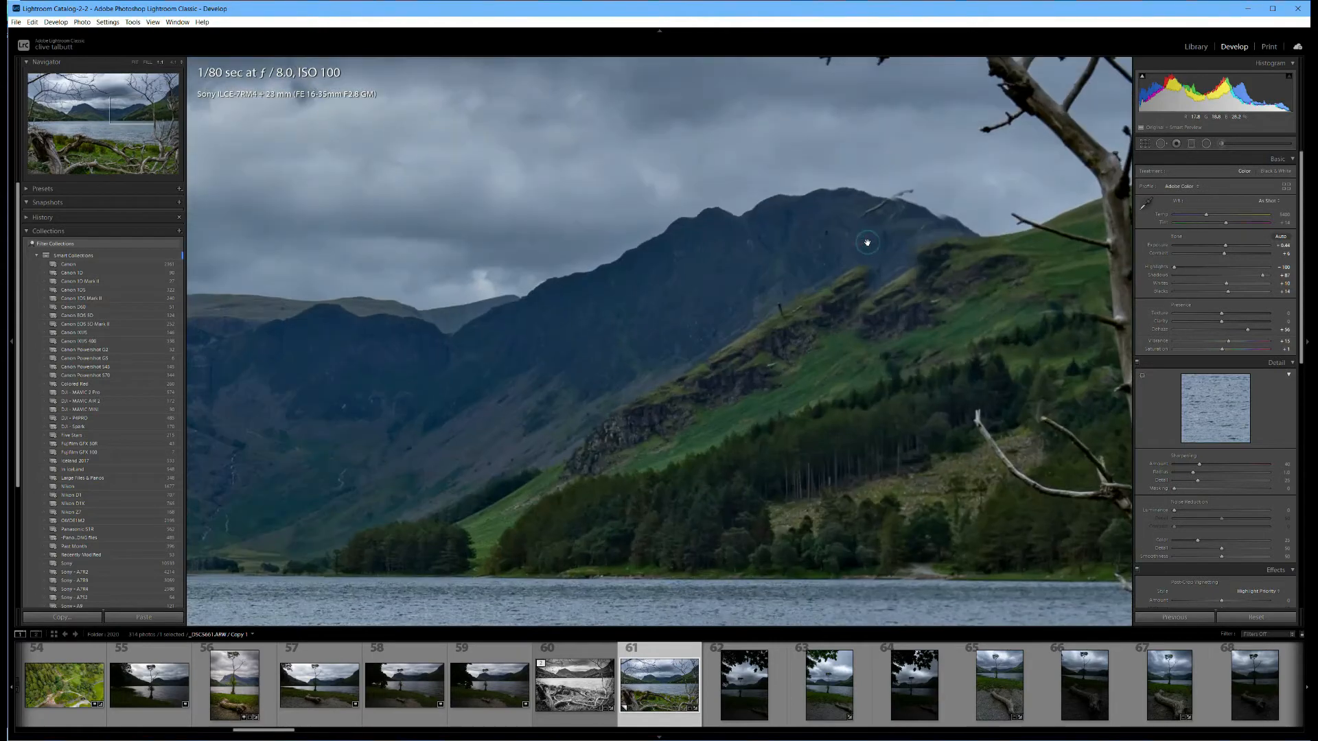
{"action": "left_click", "coordinate": [1163, 145]}
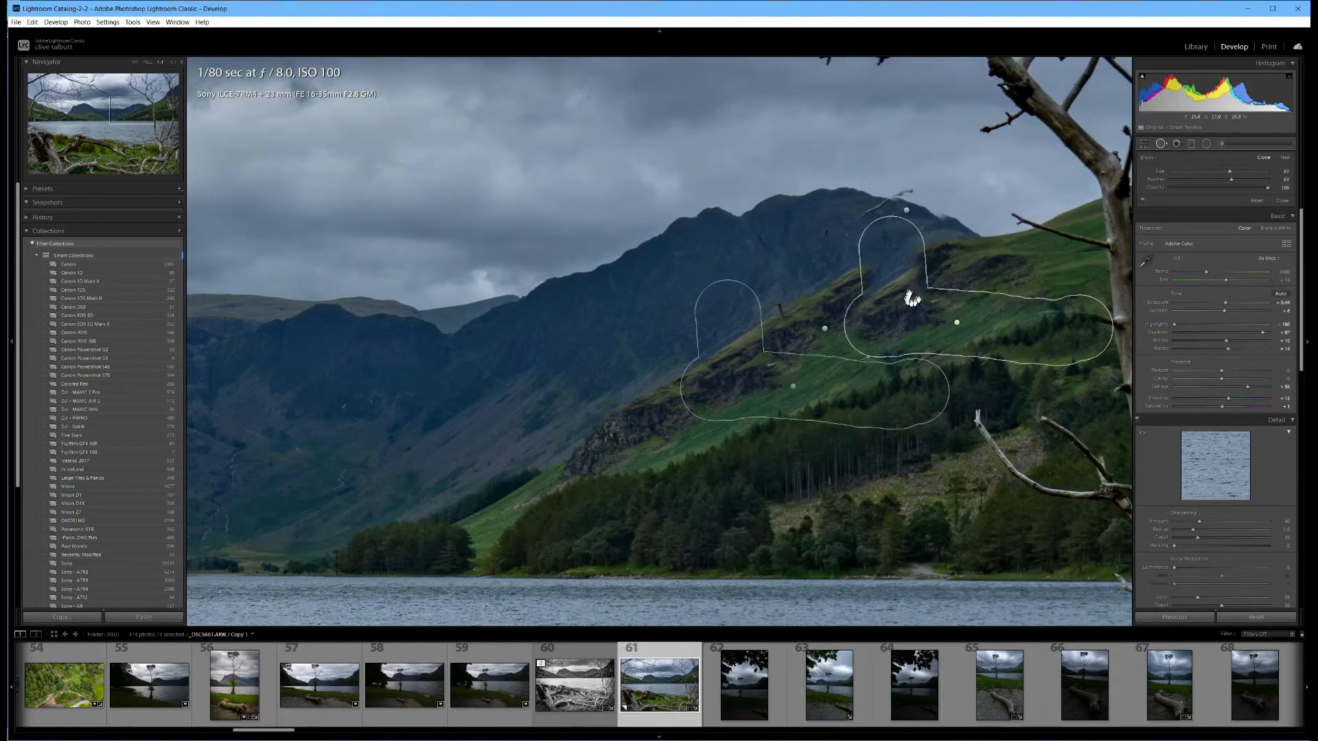
{"action": "left_click", "coordinate": [957, 322], "text": "alt"}
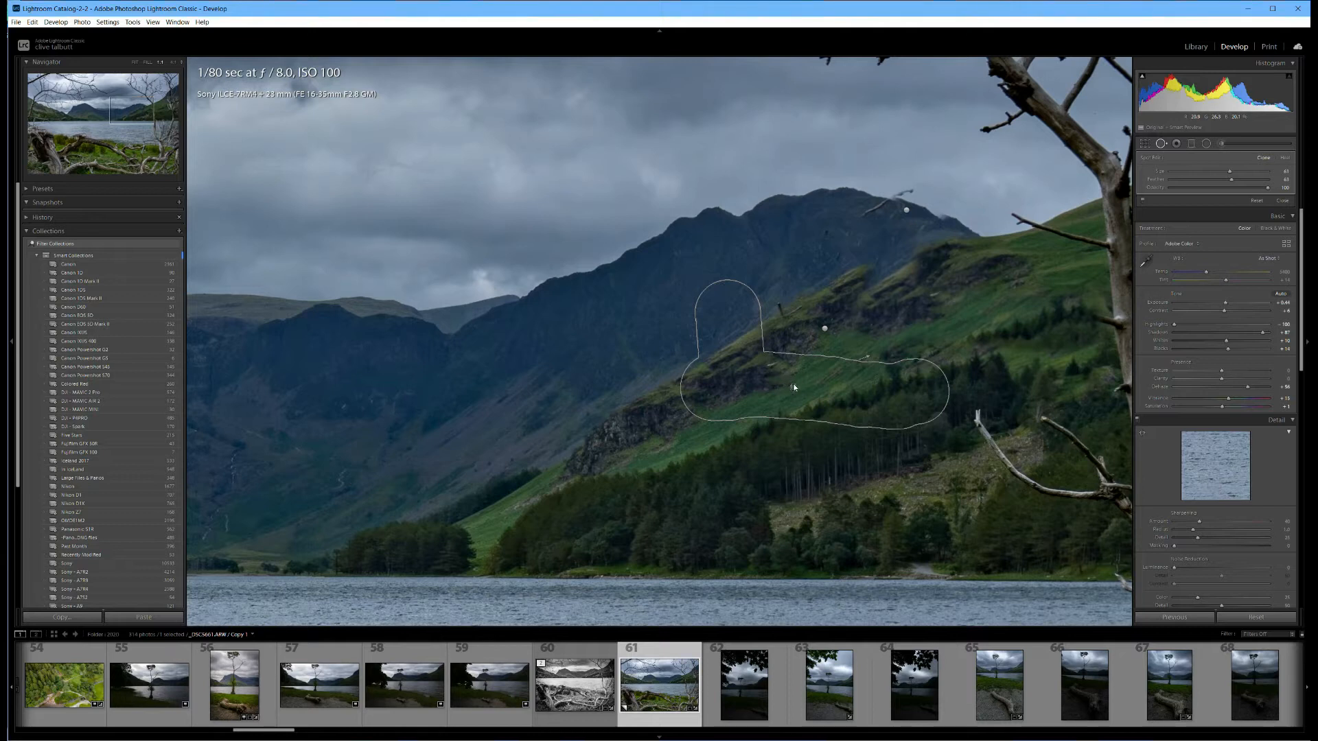
{"action": "left_click_drag", "start_coordinate": [792, 372], "coordinate": [817, 398]}
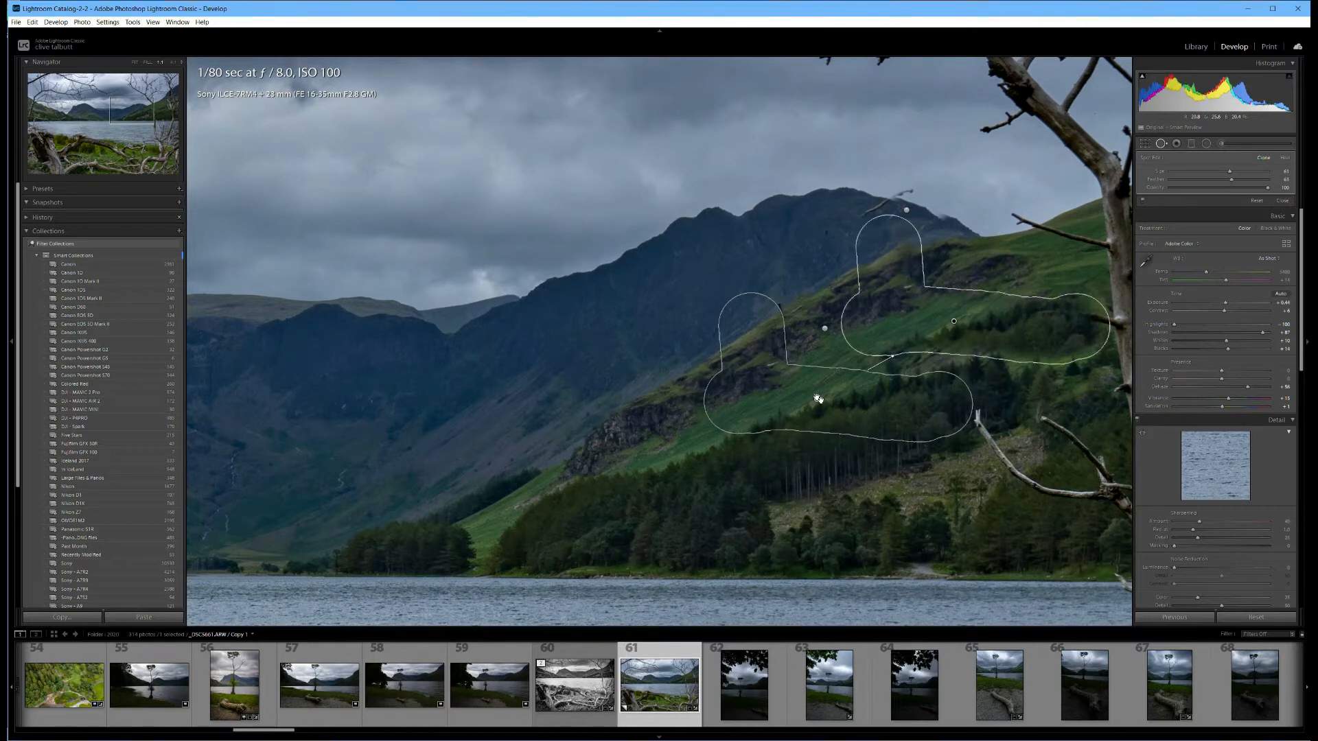
{"action": "key", "text": "q"}
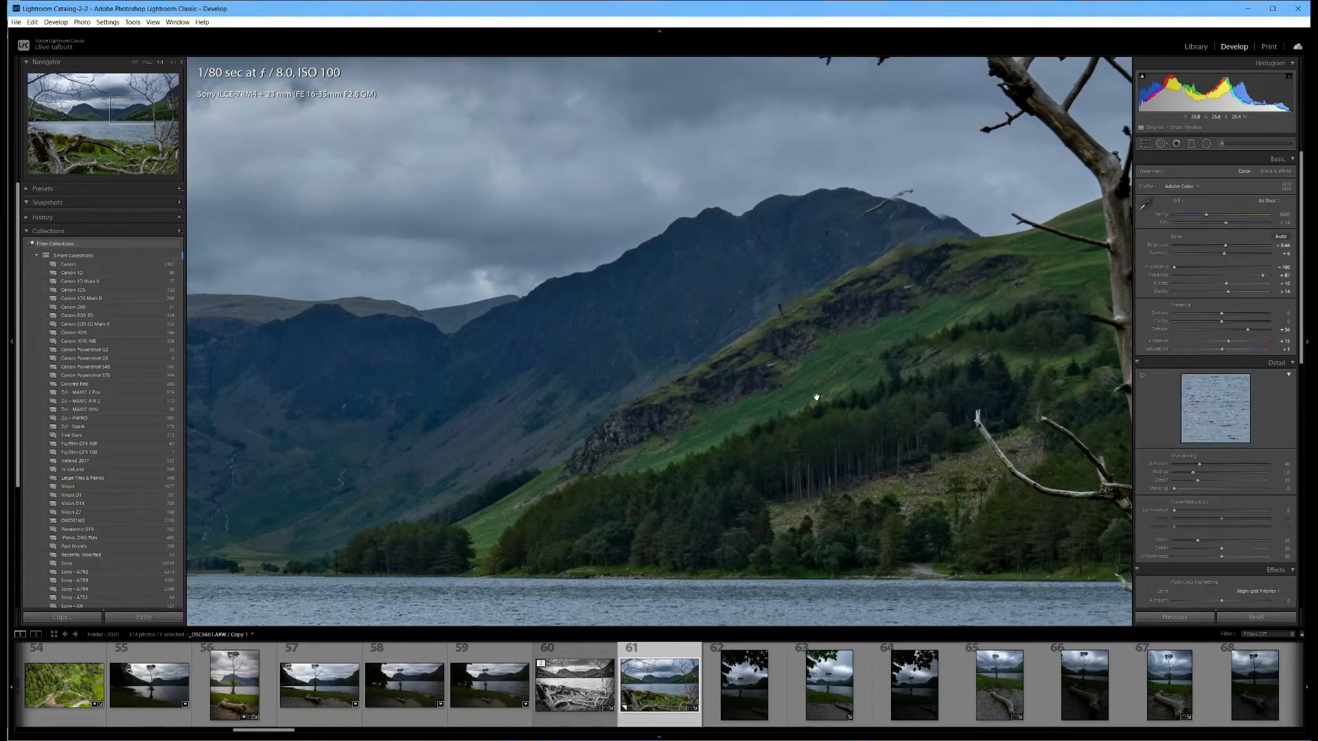
Nudge the clone patch on the distant ridge and cover its leftover twig with a smaller clone stroke along the skyline.
{"action": "left_click", "coordinate": [1160, 144]}
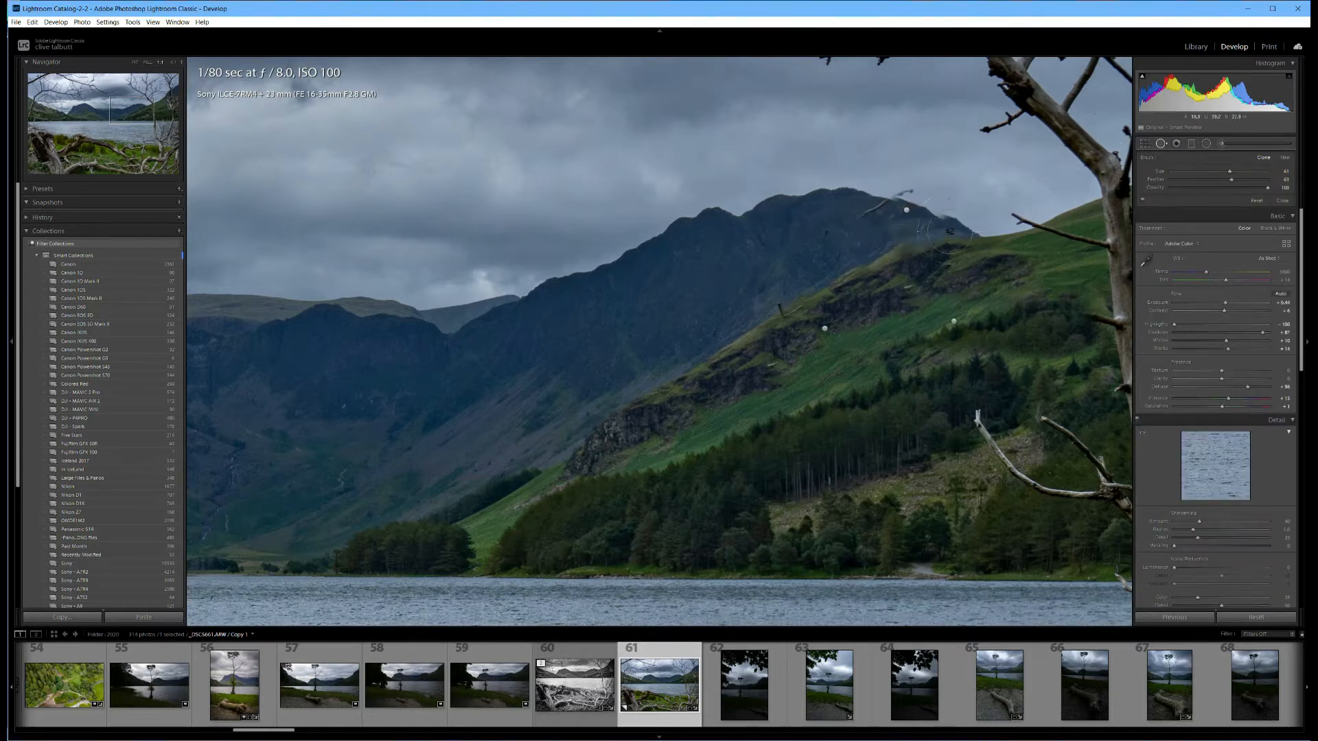
{"action": "left_click", "coordinate": [906, 209]}
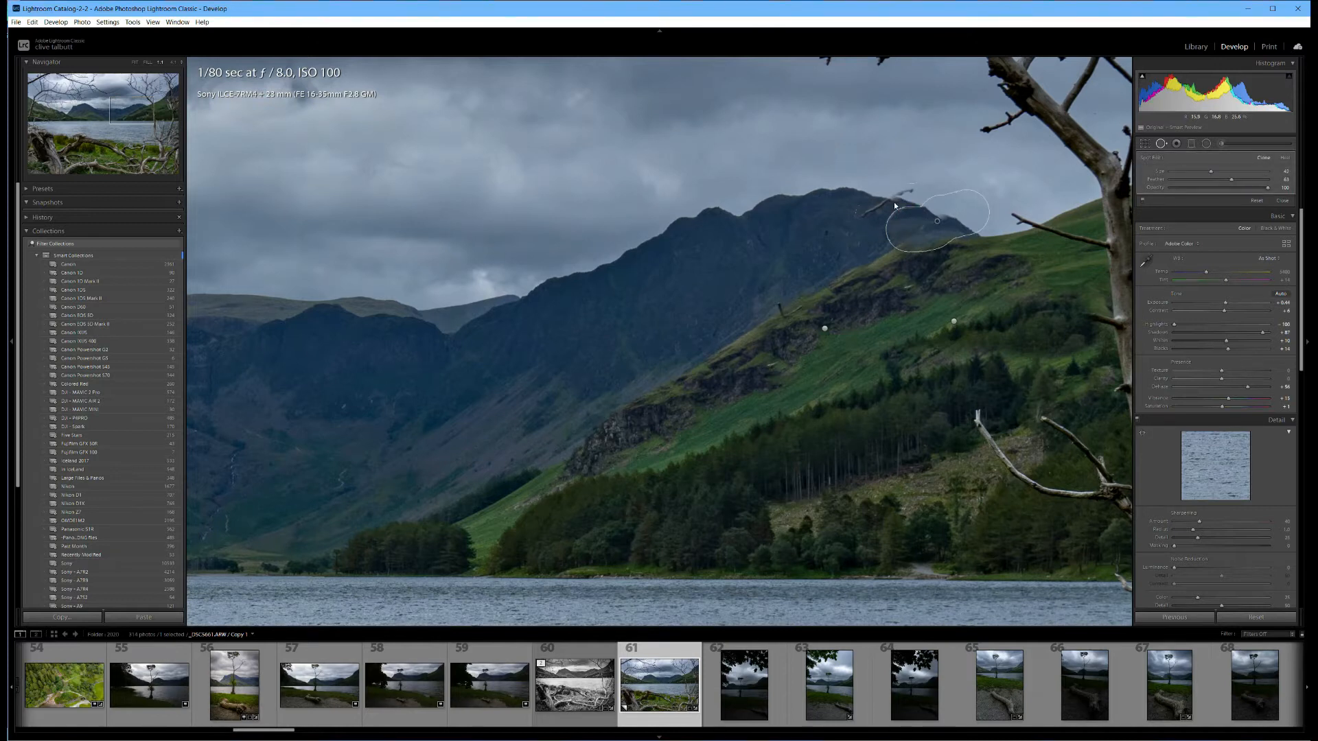
{"action": "left_click", "coordinate": [893, 202]}
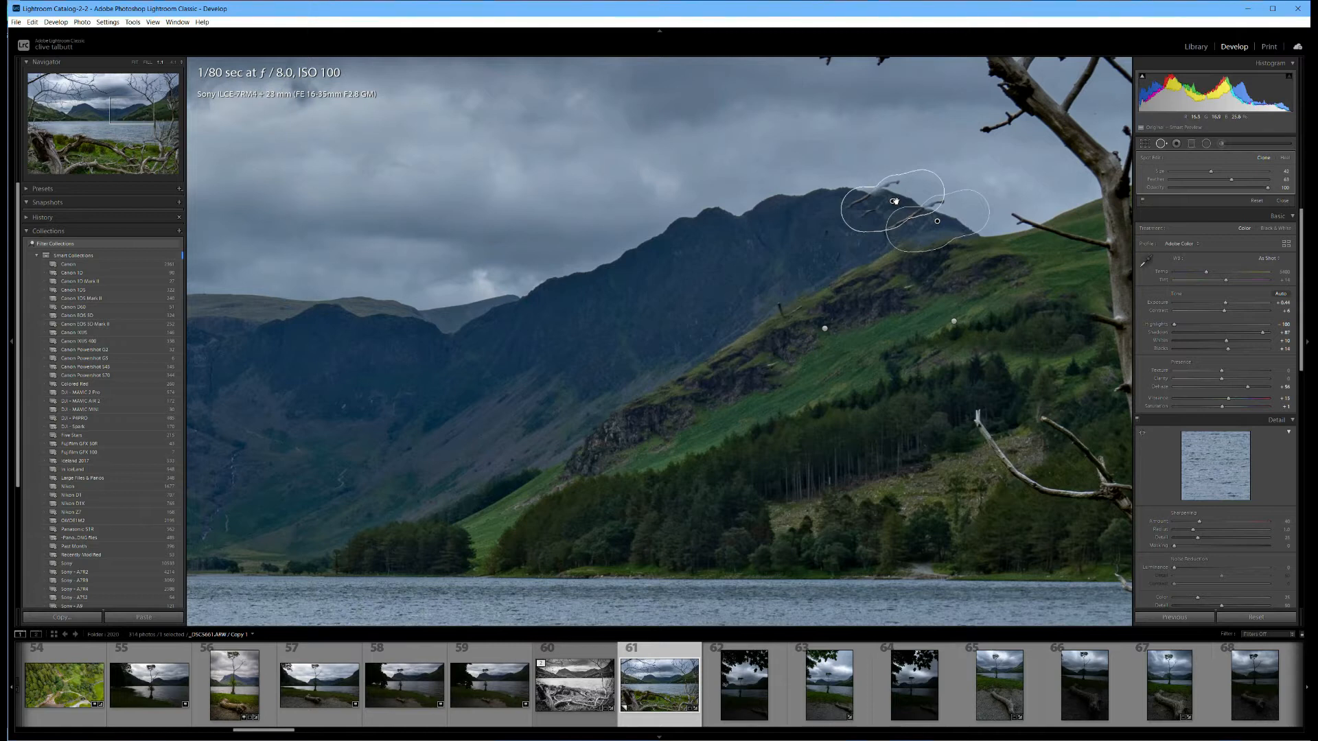
{"action": "key", "text": "ctrl+z"}
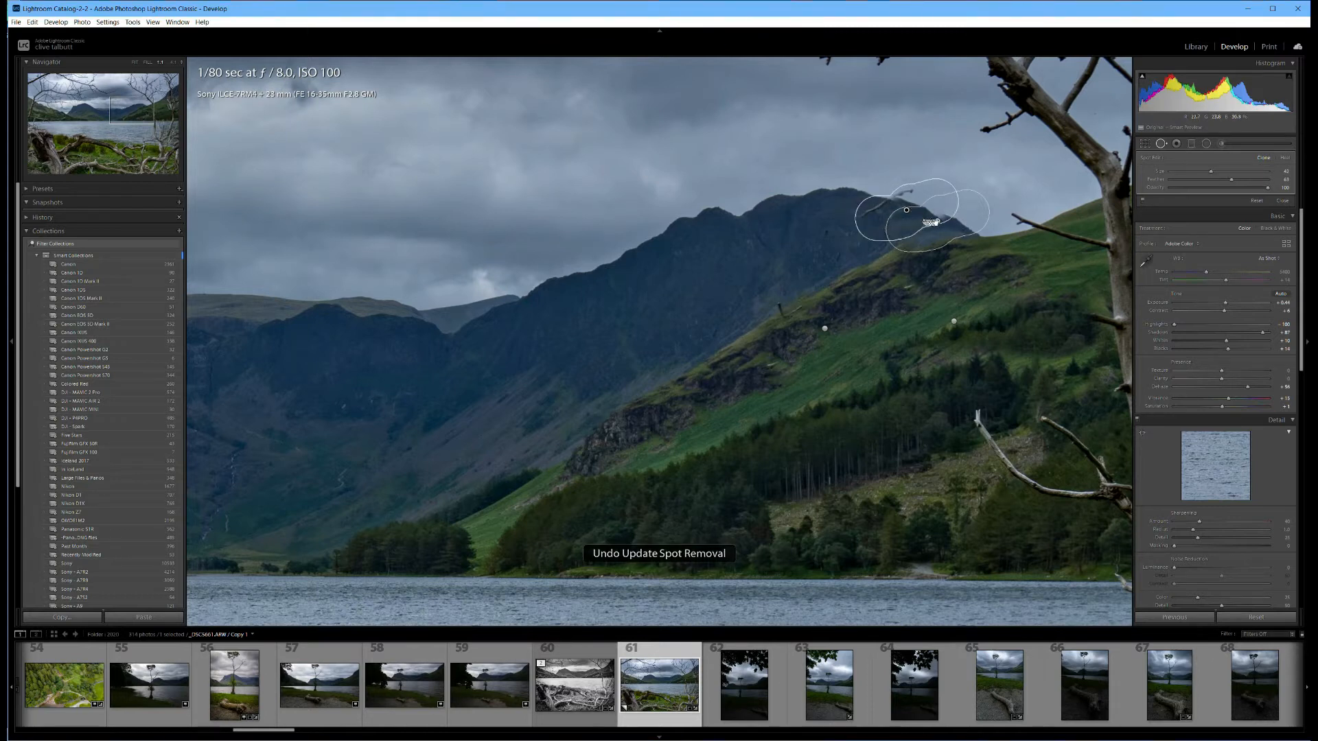
{"action": "left_click", "coordinate": [938, 222]}
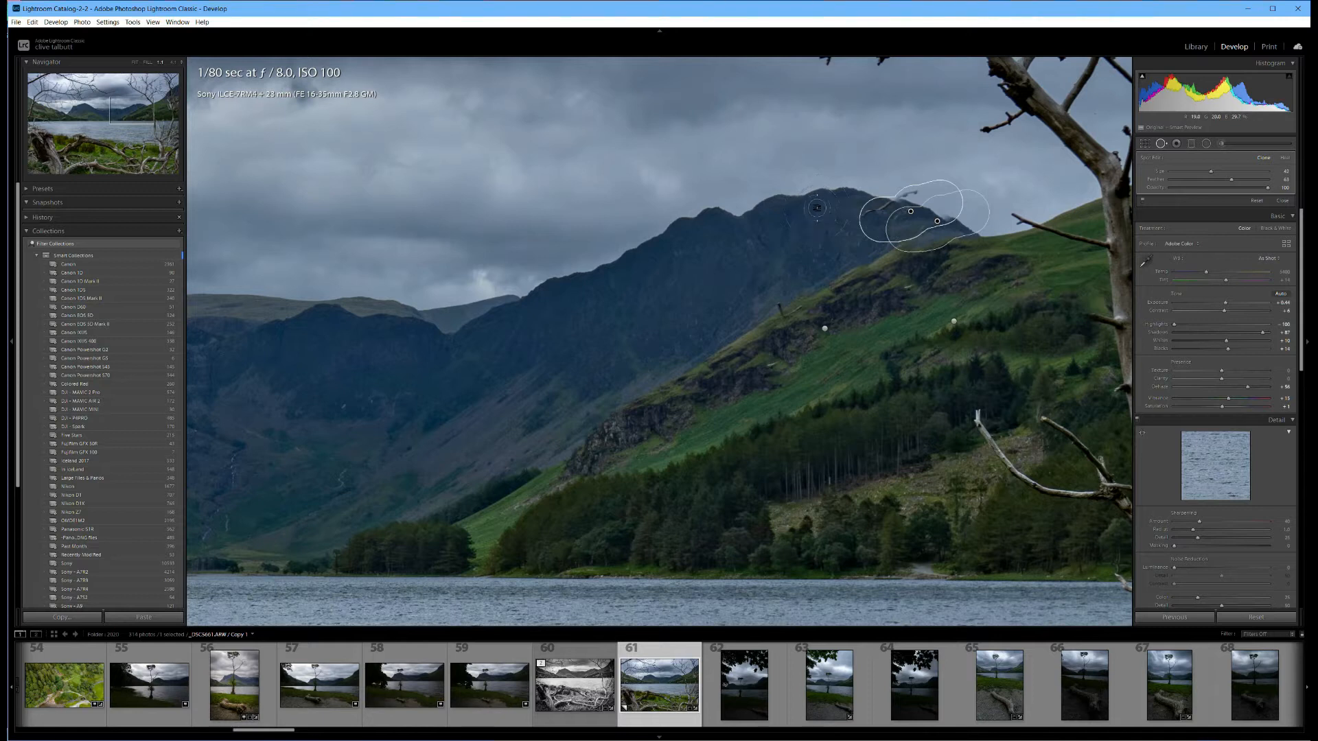
{"action": "mouse_move", "coordinate": [843, 219]}
{"action": "left_mouse_down"}
{"action": "mouse_move", "coordinate": [917, 187]}
{"action": "mouse_move", "coordinate": [913, 196]}
{"action": "left_mouse_up"}
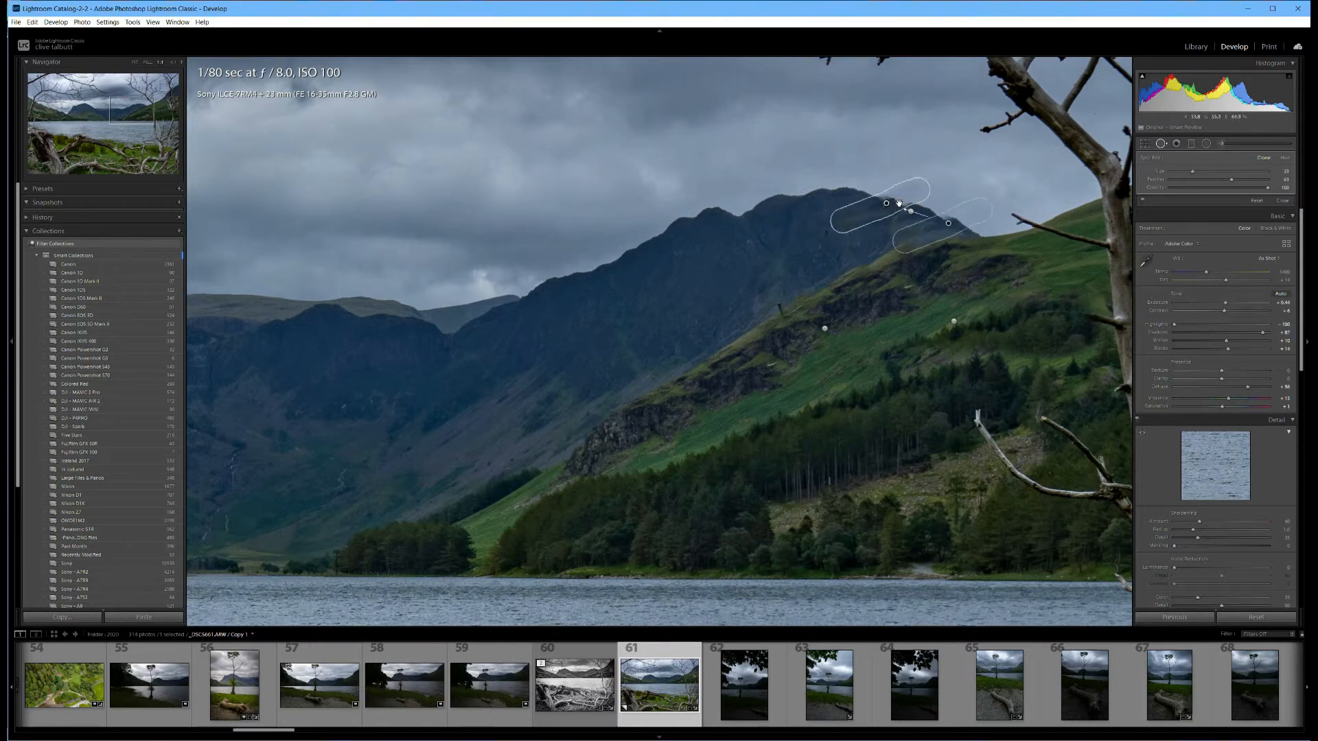
{"action": "key", "text": "q"}
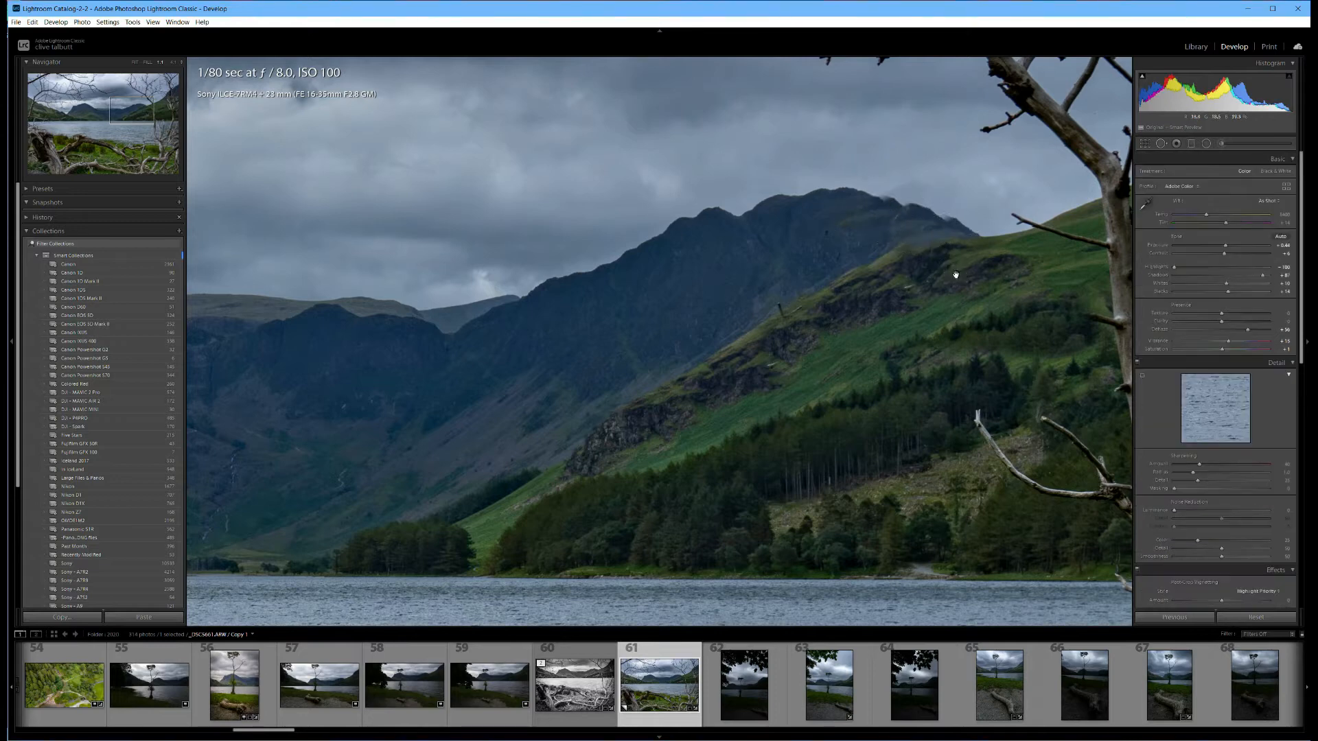
Clone out the small twig tip sticking up from the crest of the green hillside in front of the dark mountain.
{"action": "left_click", "coordinate": [1161, 144]}
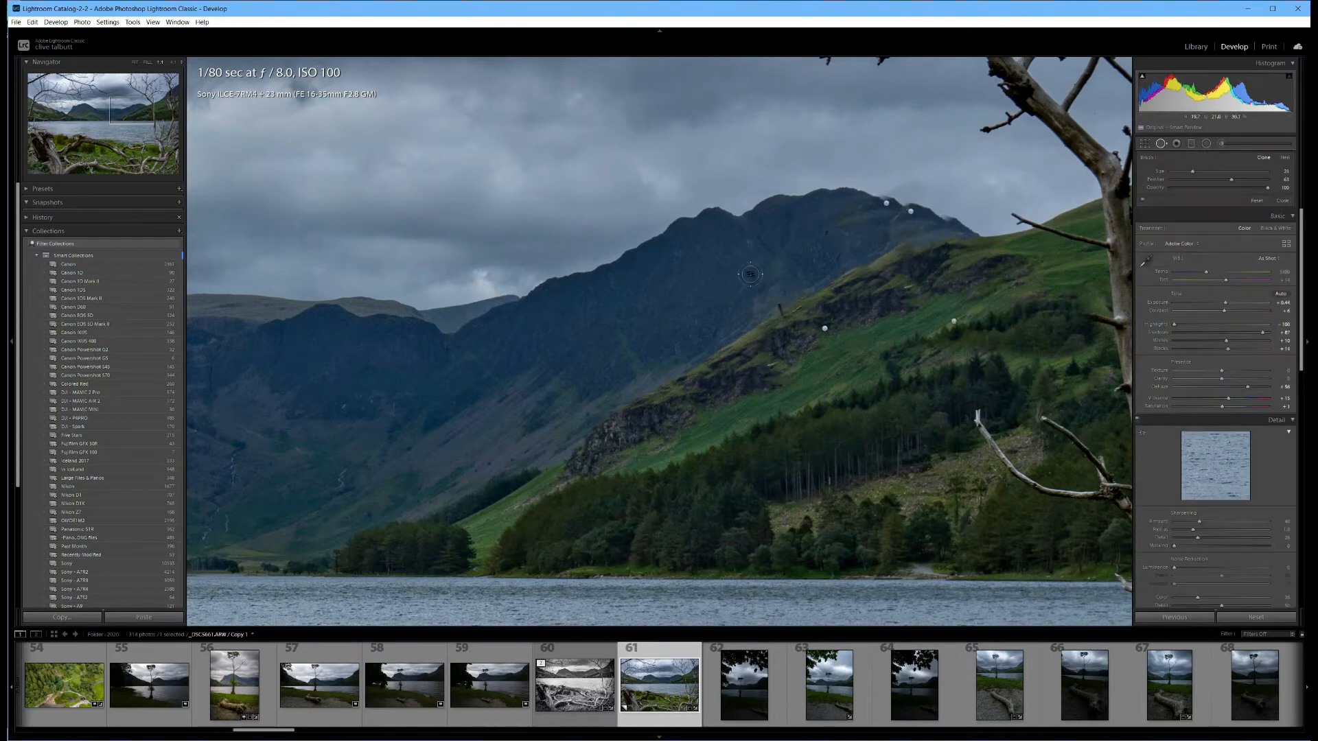
{"action": "left_click_drag", "start_coordinate": [768, 295], "coordinate": [800, 310]}
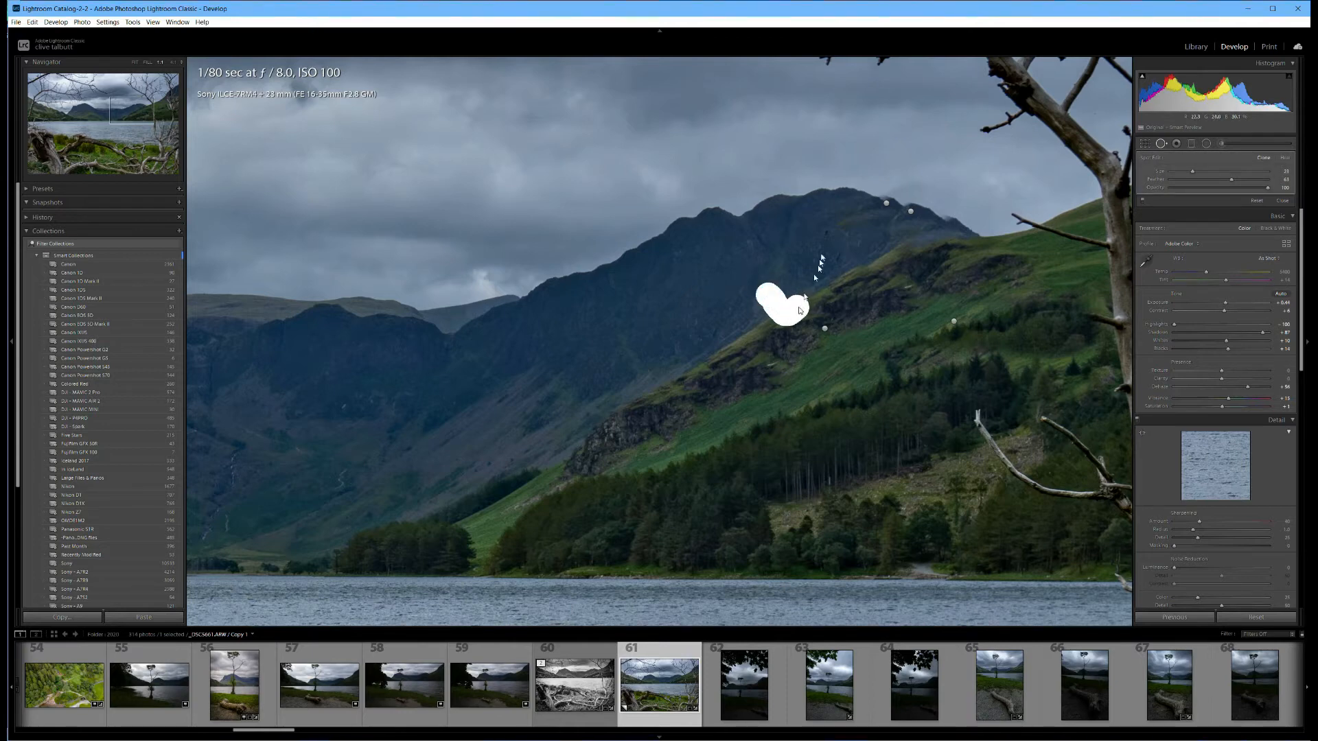
{"action": "key", "text": "q"}
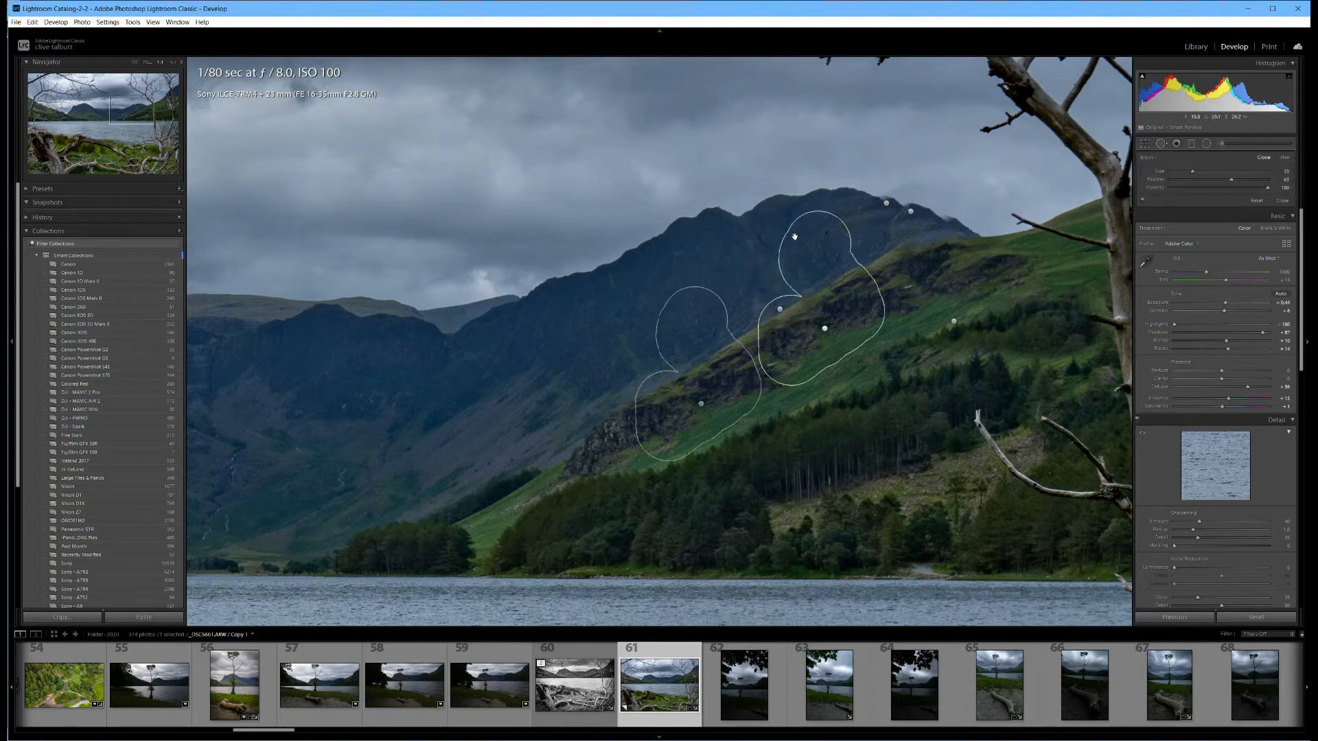
Review the clone spots on the mountains and hillside, close spot removal and return to the full photo view.
{"action": "left_click", "coordinate": [1161, 143]}
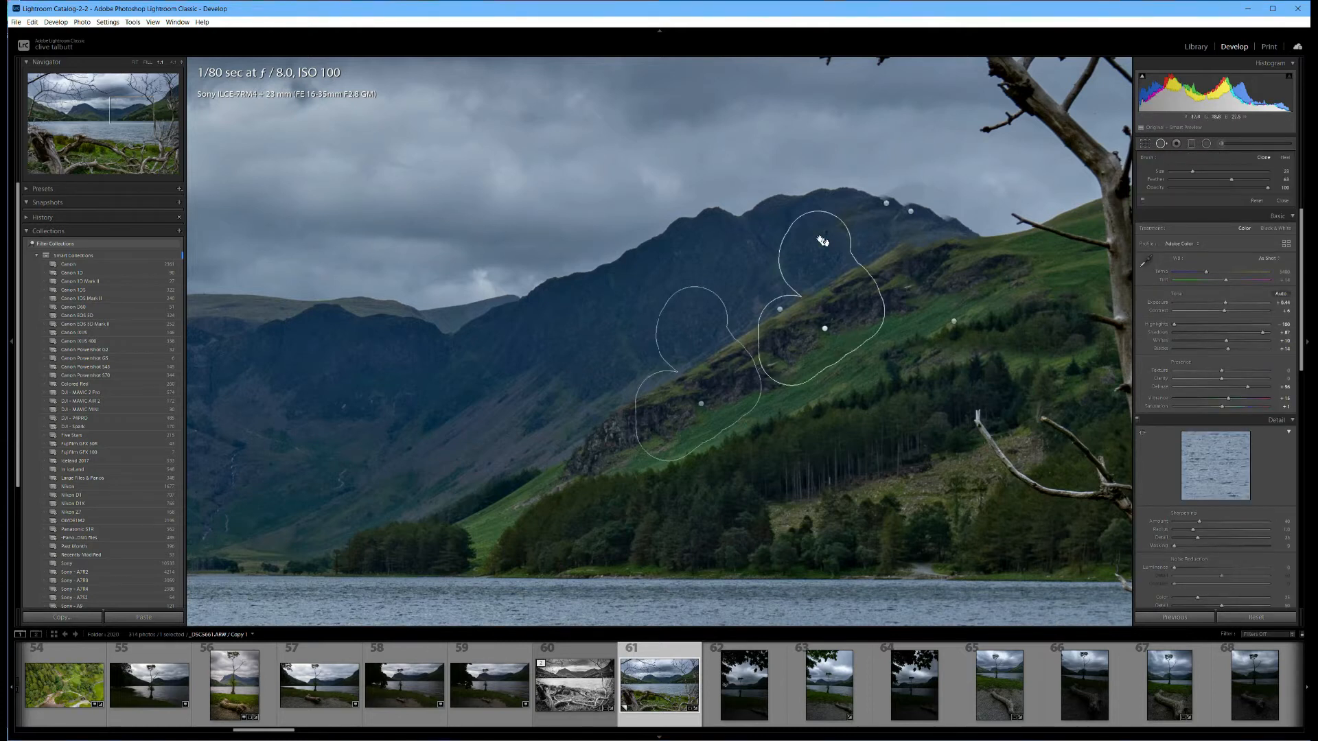
{"action": "left_click", "coordinate": [826, 202]}
{"action": "left_click_drag", "start_coordinate": [825, 203], "coordinate": [835, 254]}
{"action": "key", "text": "q"}
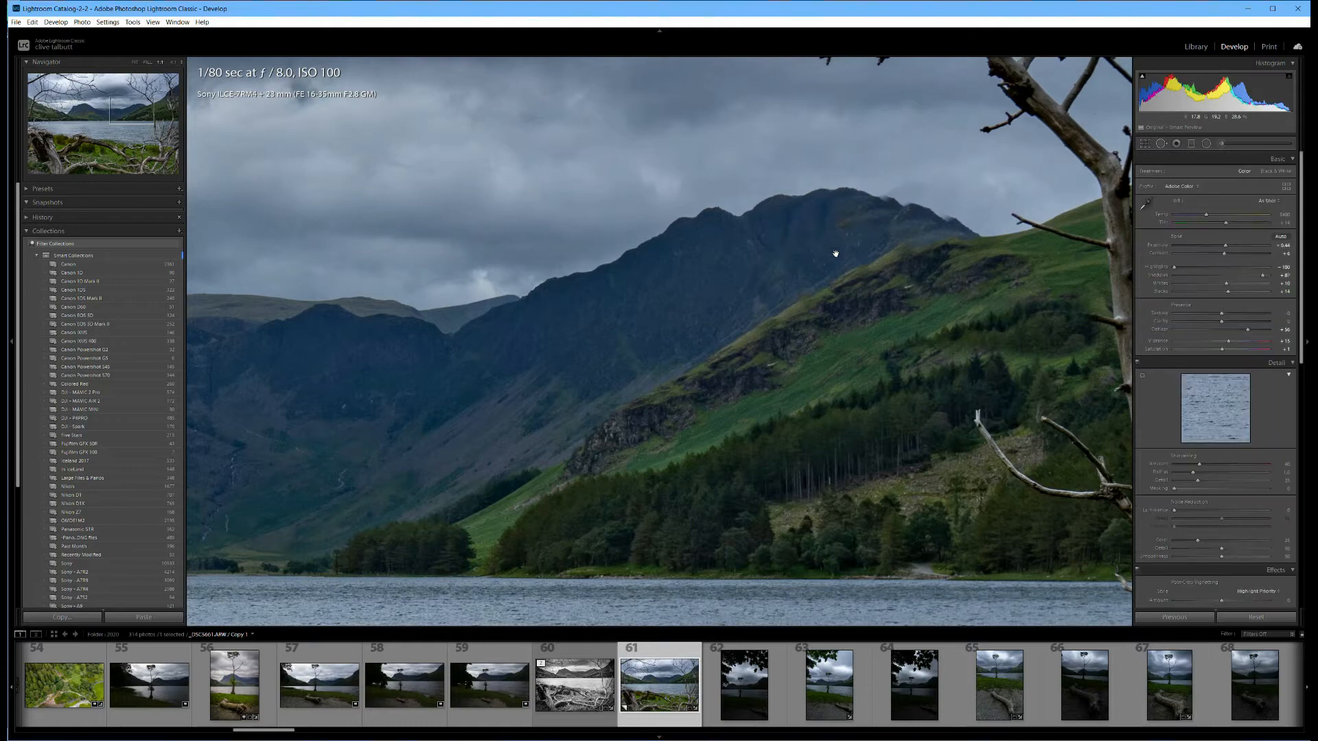
{"action": "left_click", "coordinate": [549, 261]}
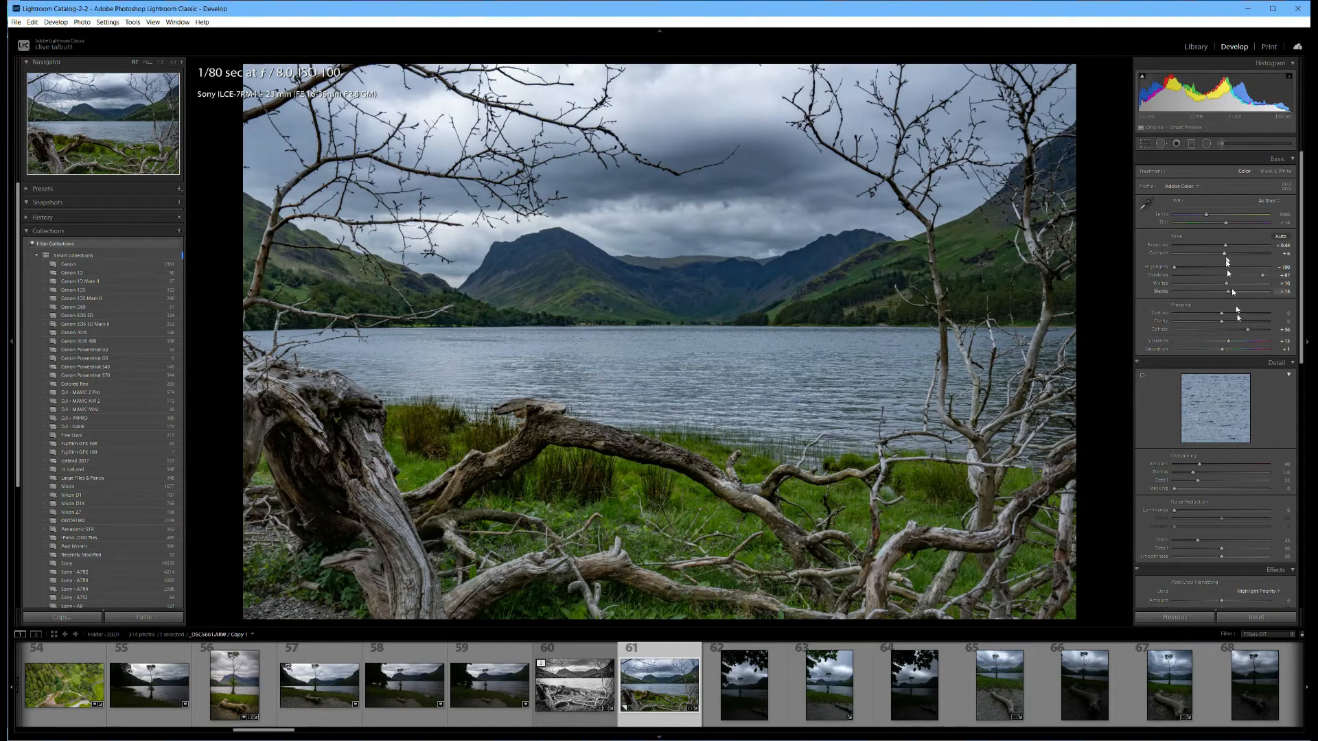
Convert the photo to black and white with Saturation -100, and raise Dehaze, Contrast, Whites to +37 and Blacks to +54.
{"action": "left_click_drag", "start_coordinate": [1222, 349], "coordinate": [1157, 357]}
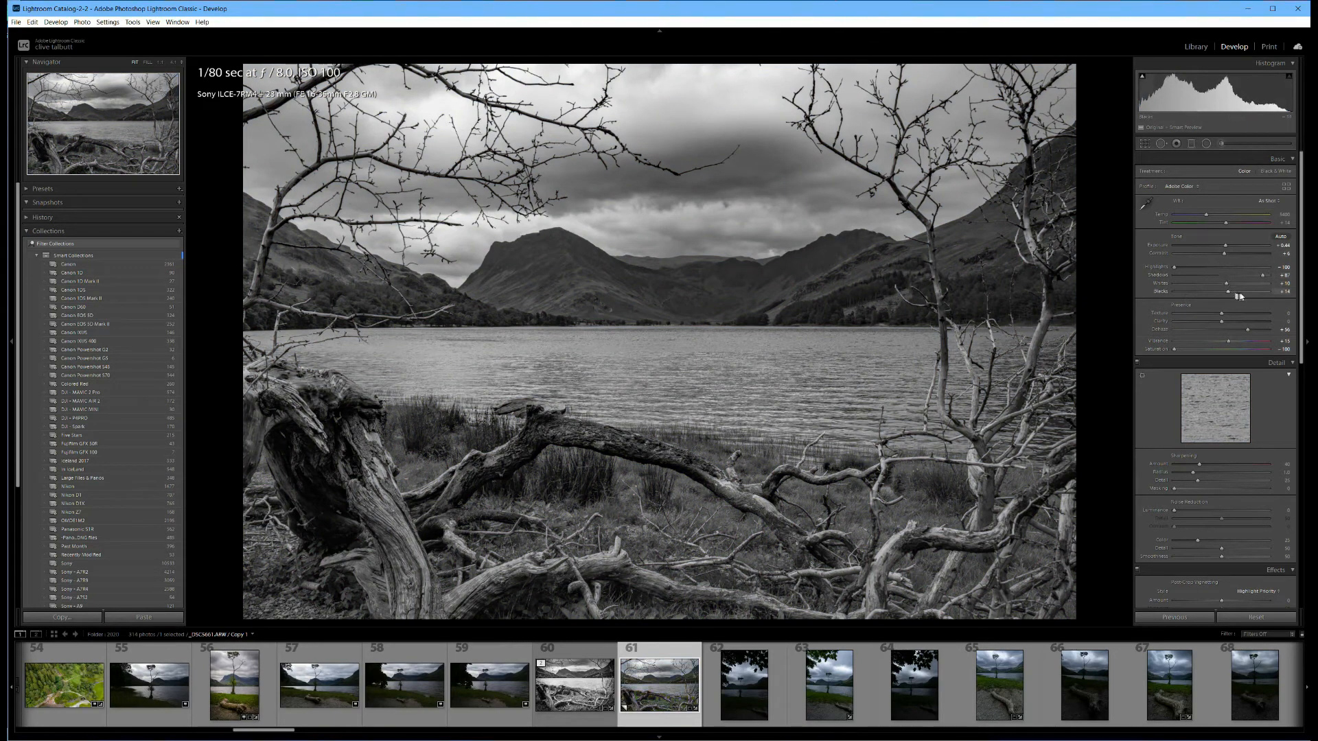
{"action": "left_click_drag", "start_coordinate": [1245, 329], "coordinate": [1257, 334]}
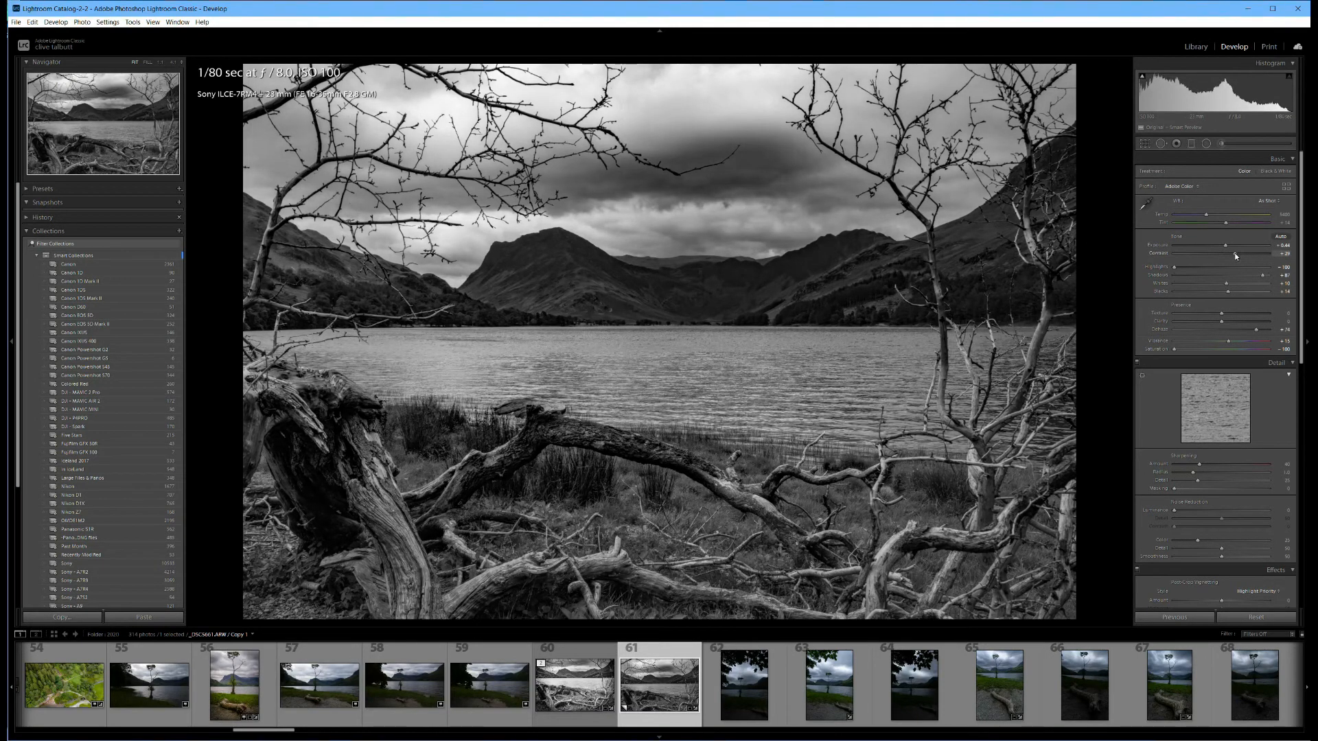
{"action": "left_click", "coordinate": [1238, 283]}
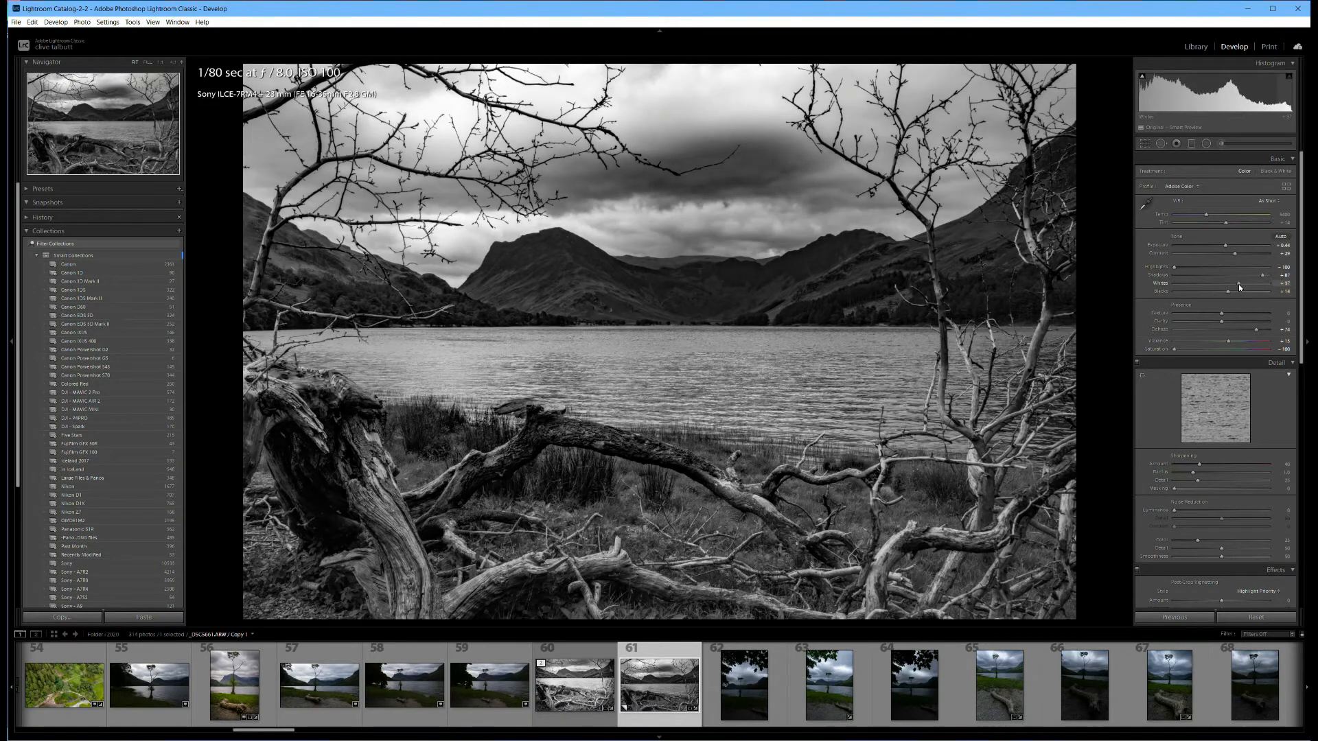
{"action": "left_click_drag", "start_coordinate": [1238, 284], "coordinate": [1238, 282]}
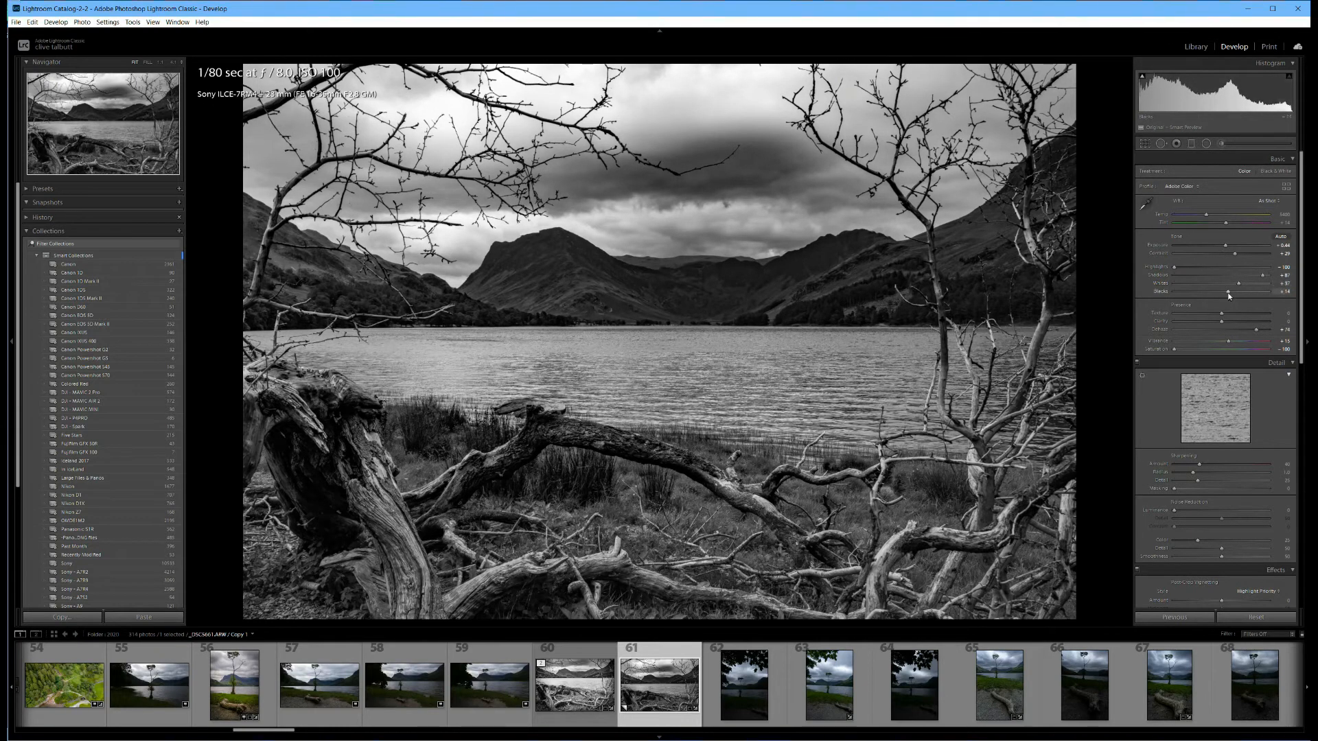
{"action": "left_click_drag", "start_coordinate": [1229, 294], "coordinate": [1247, 294]}
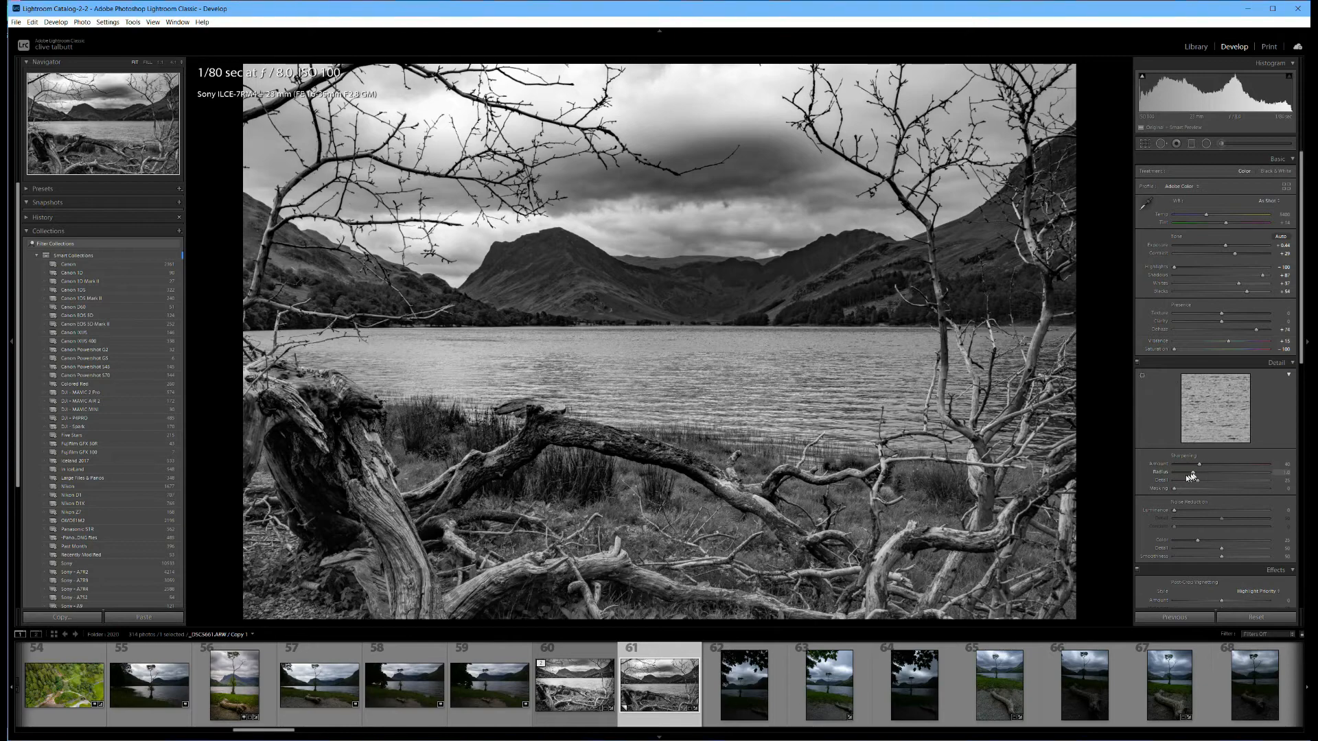
Set sharpening Masking to 94 and luminance noise reduction to 17, and lower the color noise reduction.
{"action": "left_click_drag", "start_coordinate": [1178, 488], "coordinate": [1263, 487]}
{"action": "left_click_drag", "start_coordinate": [1188, 509], "coordinate": [1190, 539]}
Darken the photo's edges with a post-crop vignette amount of -40.
{"action": "scroll", "coordinate": [1182, 460], "scroll_direction": "down", "scroll_amount": 5}
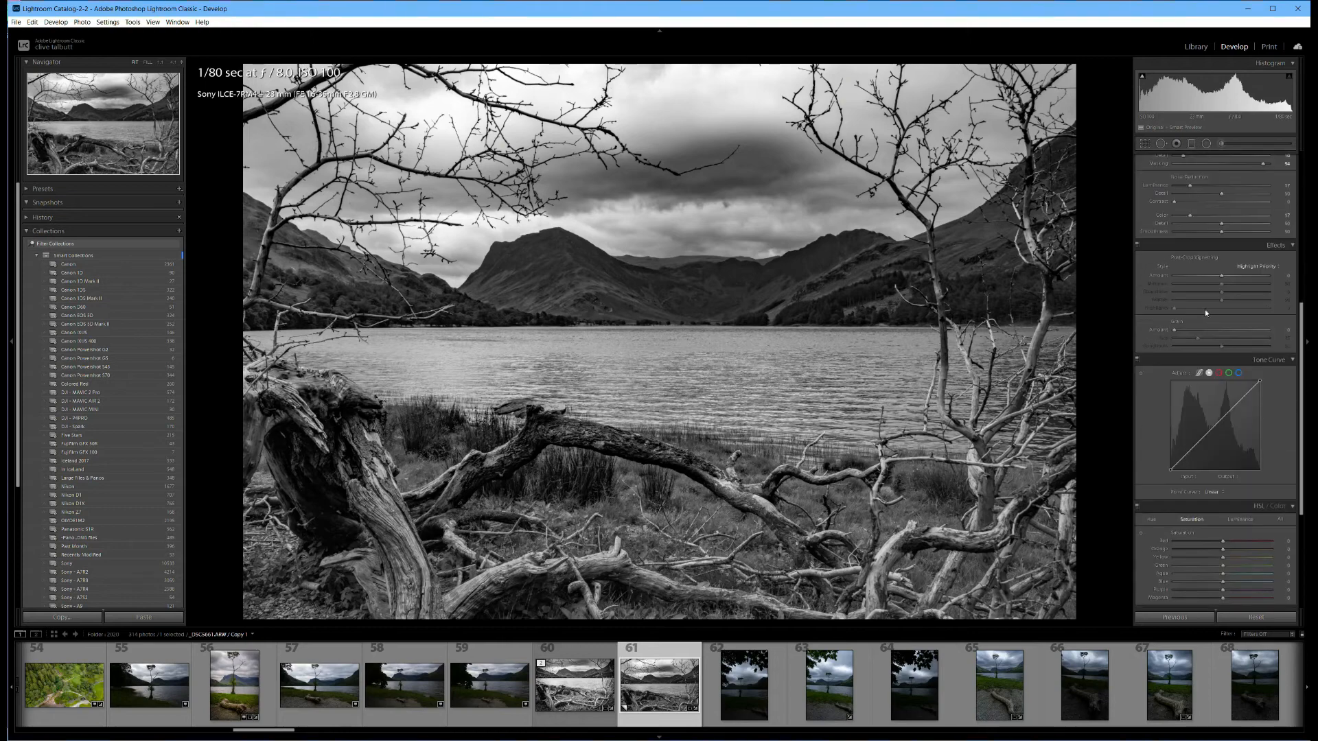
{"action": "left_click", "coordinate": [1208, 276]}
{"action": "left_click_drag", "start_coordinate": [1208, 275], "coordinate": [1201, 278]}
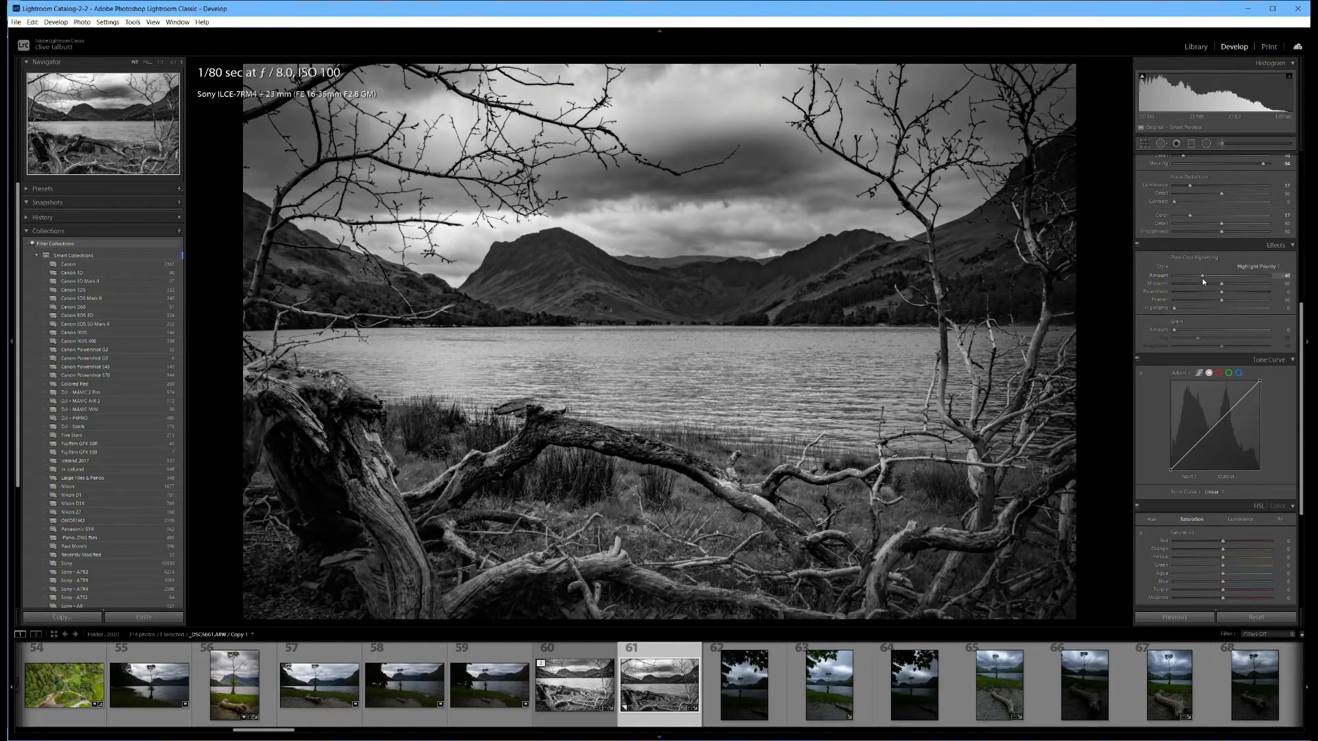
Brighten the black-and-white photo with Shadows +100, Blacks +71 and Exposure +0.79, and raise the Whites.
{"action": "scroll", "coordinate": [1212, 281], "scroll_direction": "up", "scroll_amount": 5}
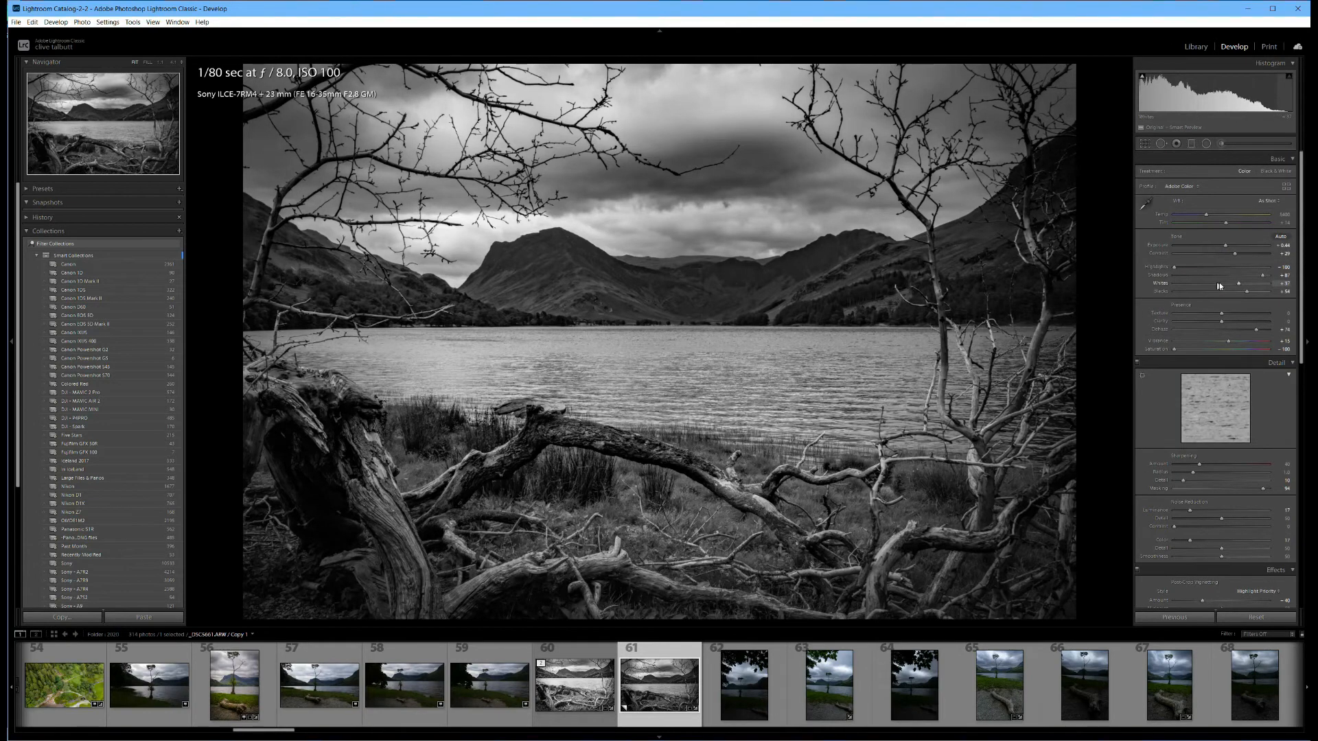
{"action": "mouse_move", "coordinate": [1244, 282]}
{"action": "left_mouse_down"}
{"action": "mouse_move", "coordinate": [1271, 279]}
{"action": "mouse_move", "coordinate": [1258, 290]}
{"action": "left_mouse_up"}
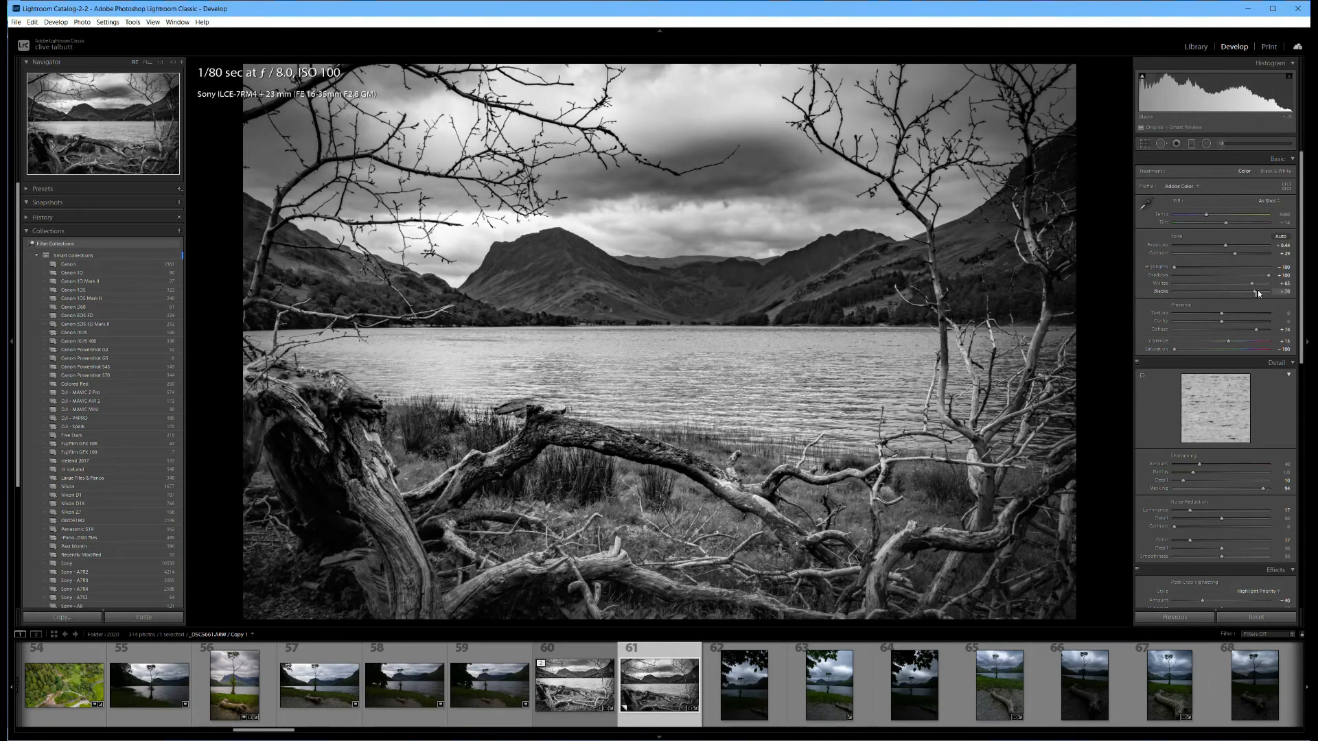
{"action": "left_click_drag", "start_coordinate": [1225, 245], "coordinate": [1248, 286]}
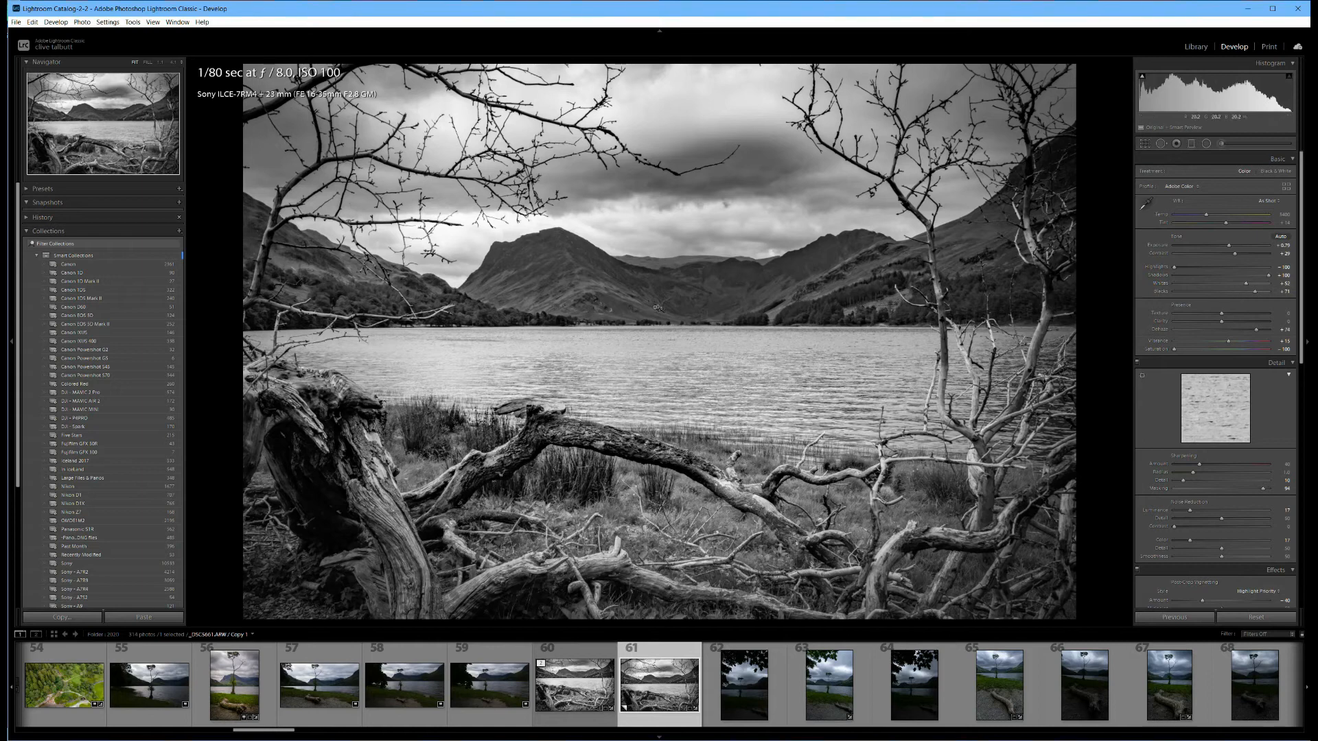